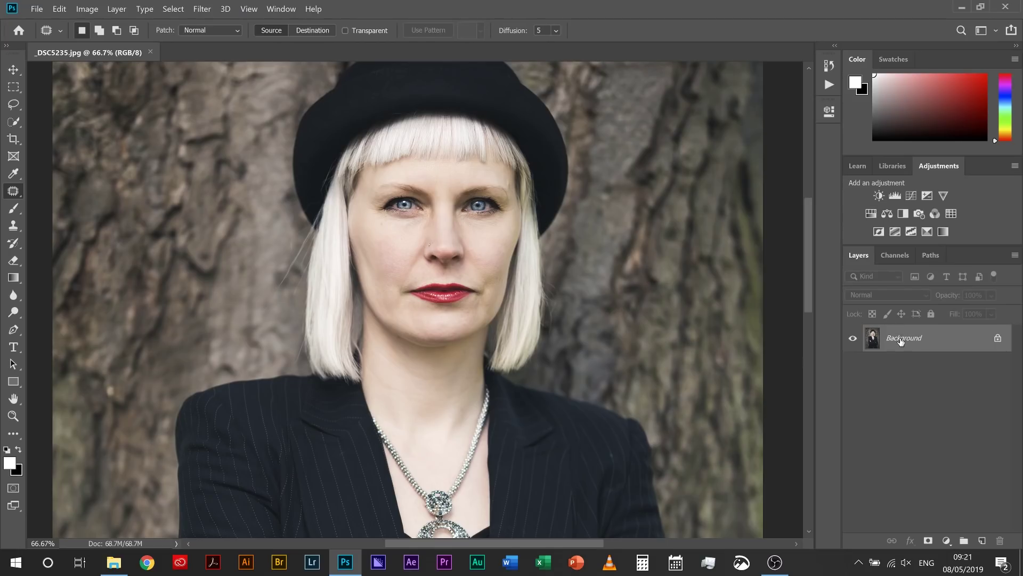
# - Duplicate the Background layer twice and rename the lower copy Blur
pyautogui.hotkey('ctrl', 'j')
pyautogui.hotkey('ctrl', 'j')
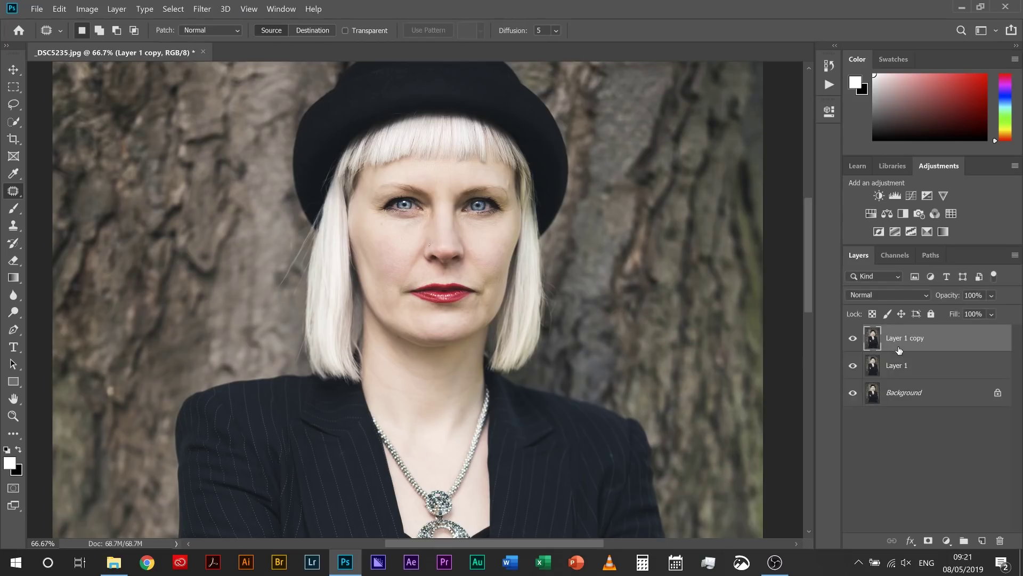
pyautogui.click(897, 368)
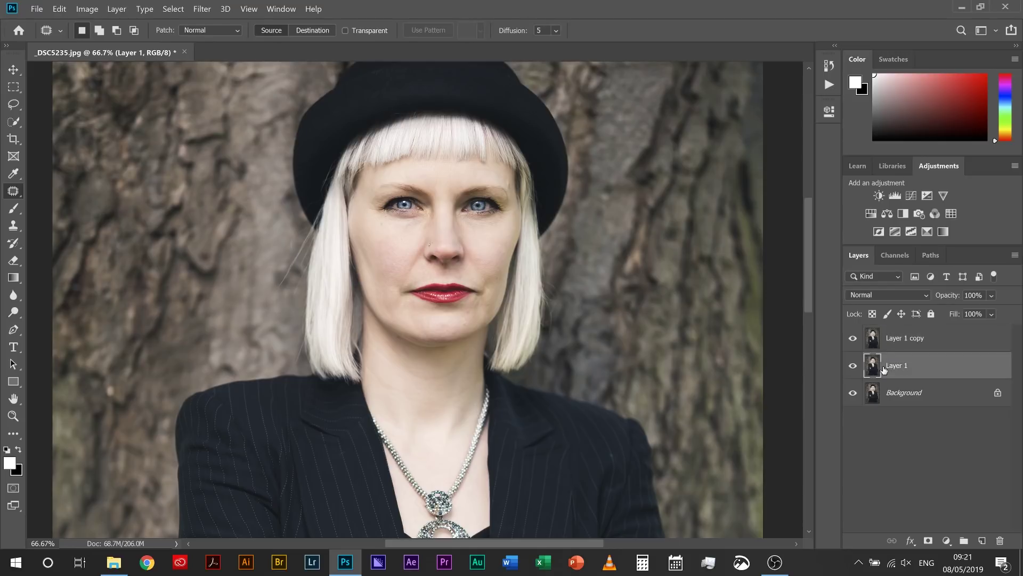
pyautogui.doubleClick(897, 367)
pyautogui.write('Blur')
# - Rename the topmost layer copy Texture
pyautogui.click(913, 344)
pyautogui.doubleClick(912, 344)
pyautogui.write('Te')
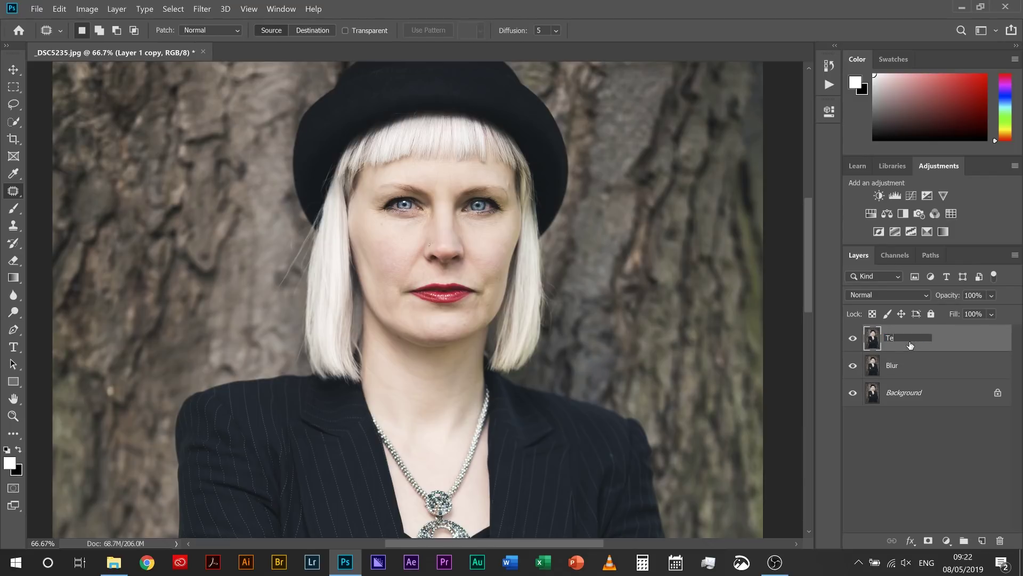
pyautogui.write('xture')
pyautogui.press('Return')
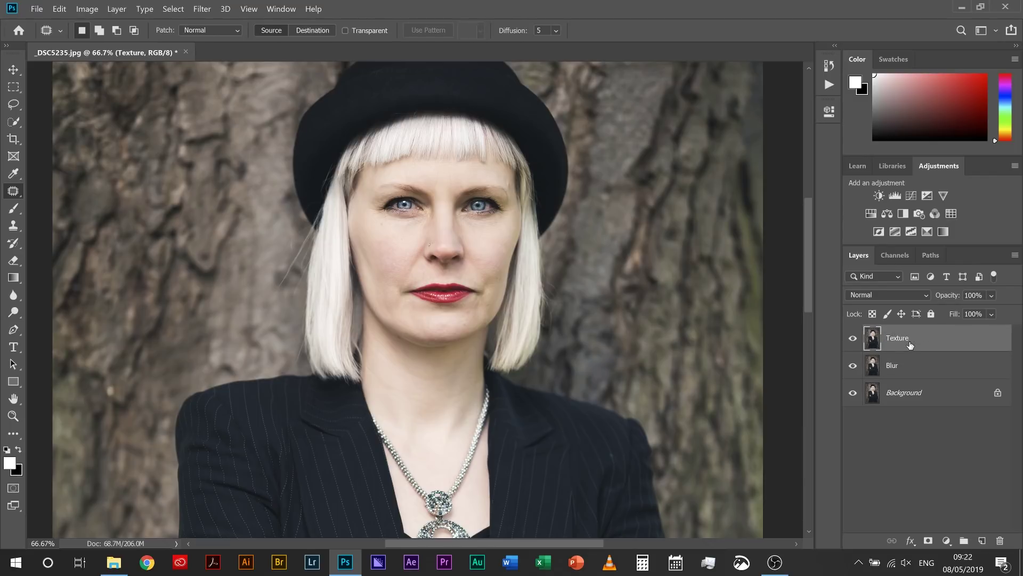
# - Hide the Texture layer and apply a Gaussian Blur with an 11.1 pixel radius to the Blur layer
pyautogui.click(854, 339)
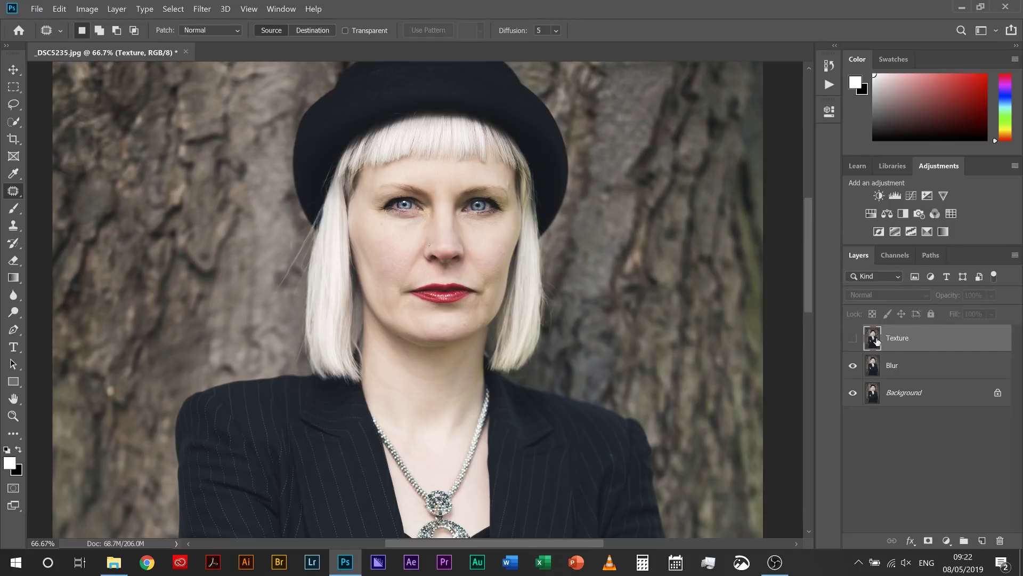
pyautogui.click(904, 368)
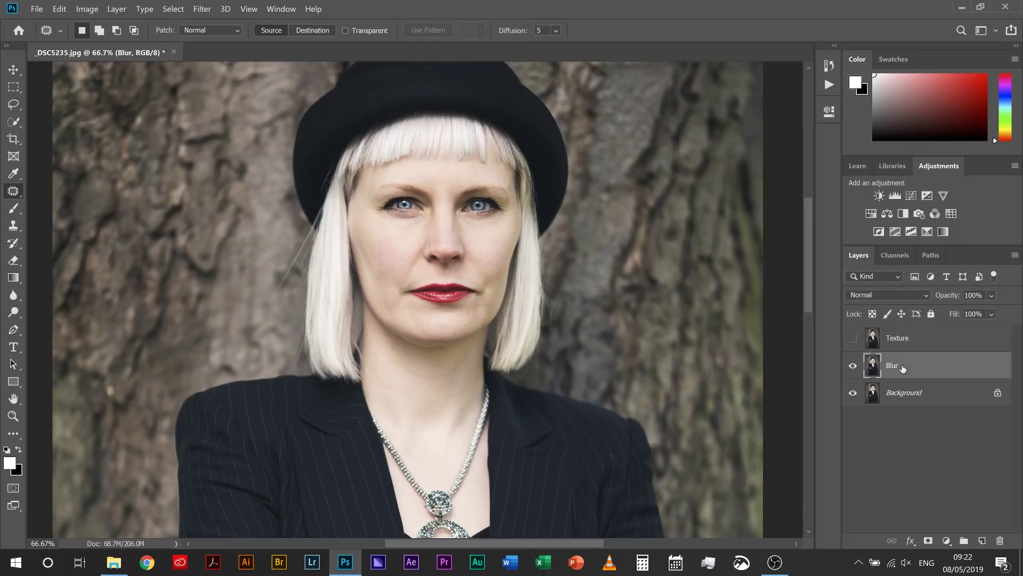
pyautogui.click(205, 9)
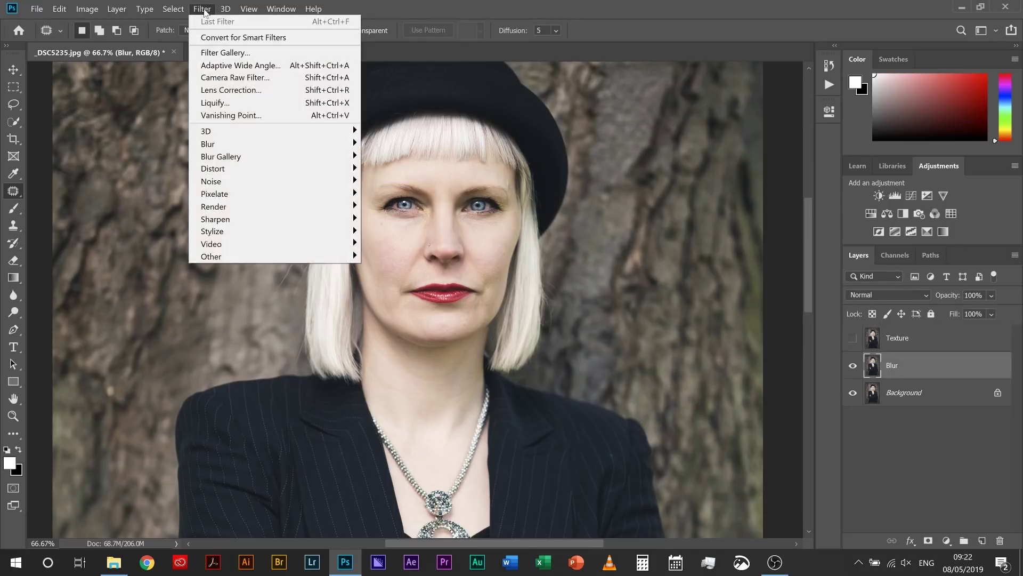
pyautogui.moveTo(254, 147)
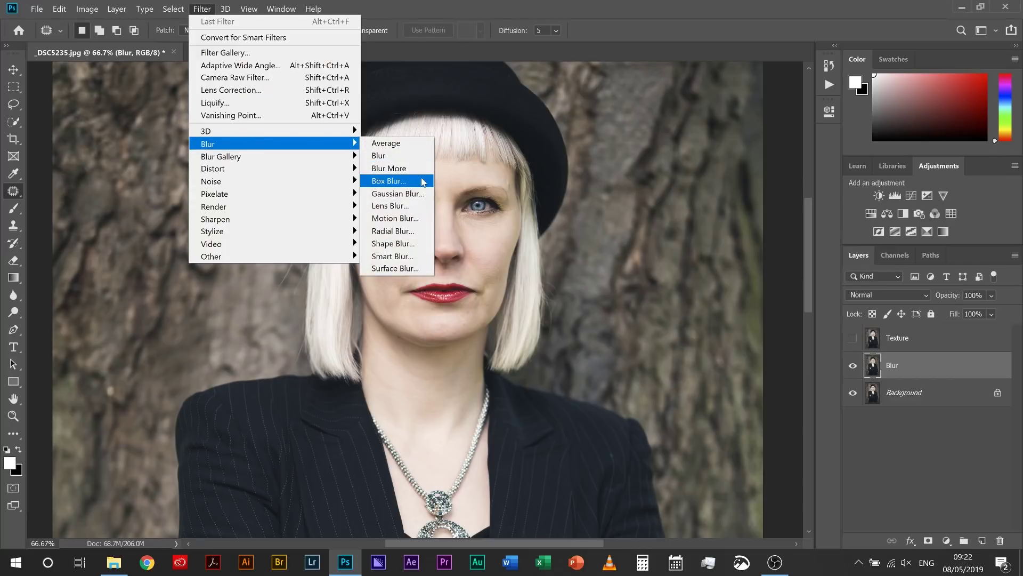
pyautogui.click(398, 194)
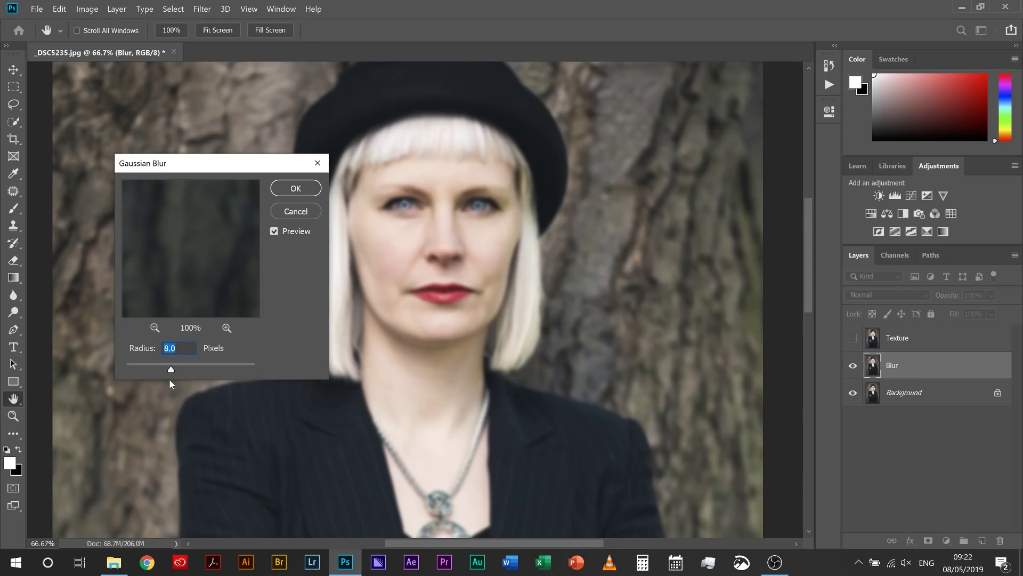
pyautogui.moveTo(170, 372); pyautogui.dragTo(176, 373)
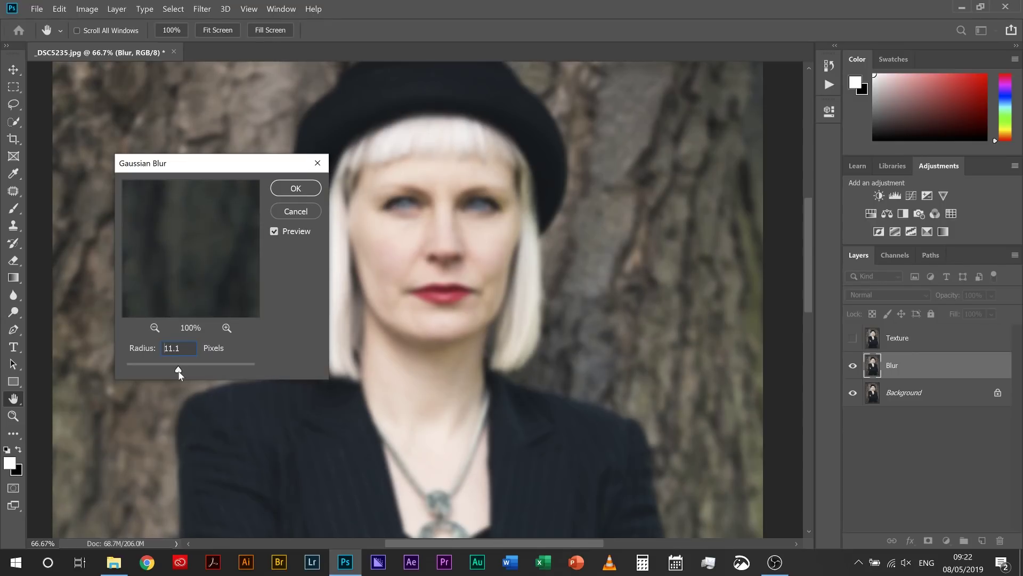
pyautogui.click(179, 375)
pyautogui.click(298, 190)
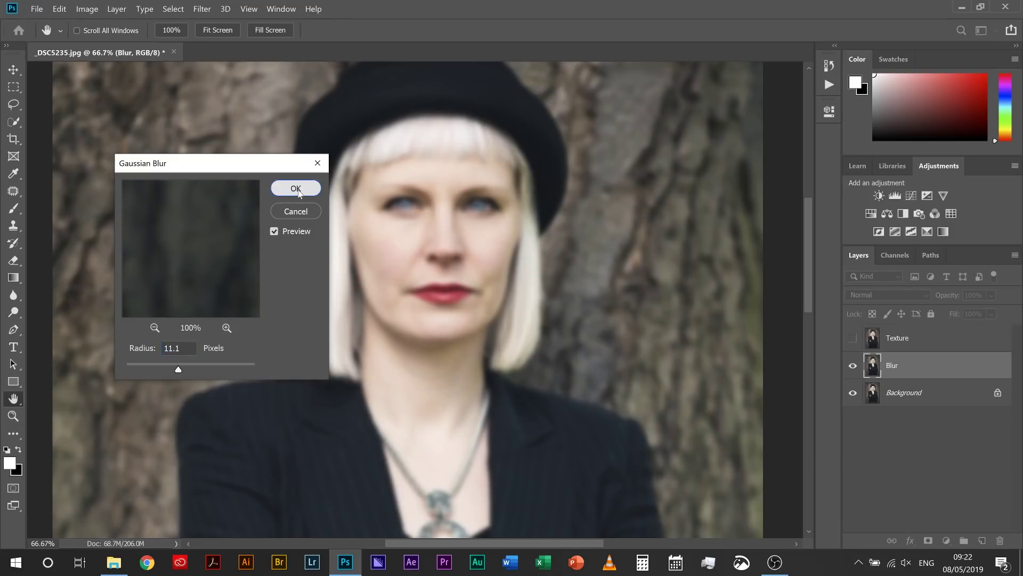
# - Show the Texture layer and use Apply Image on it with the Blur layer as source, Subtract blending, scale 2 and offset 128
pyautogui.click(852, 341)
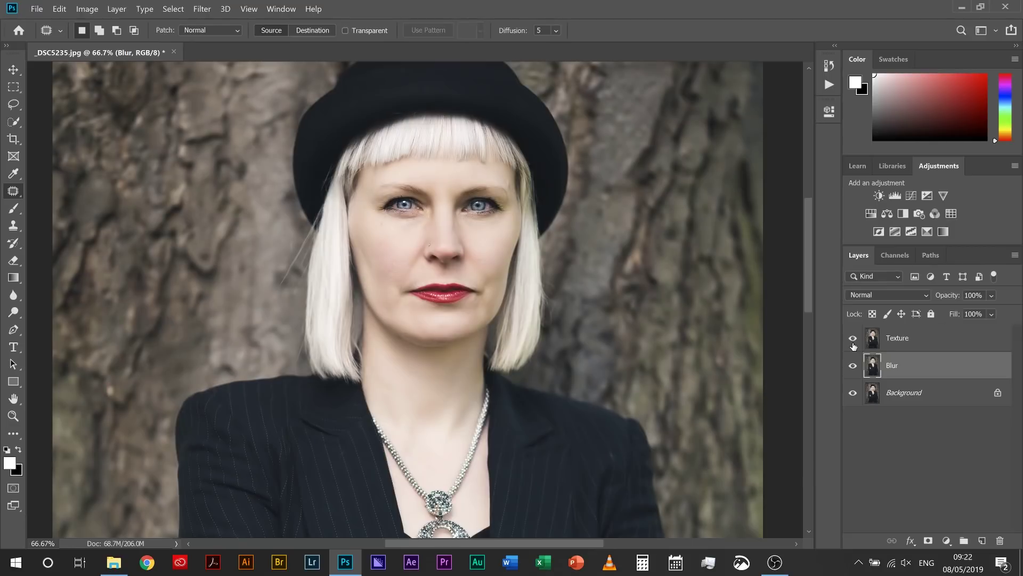
pyautogui.click(895, 345)
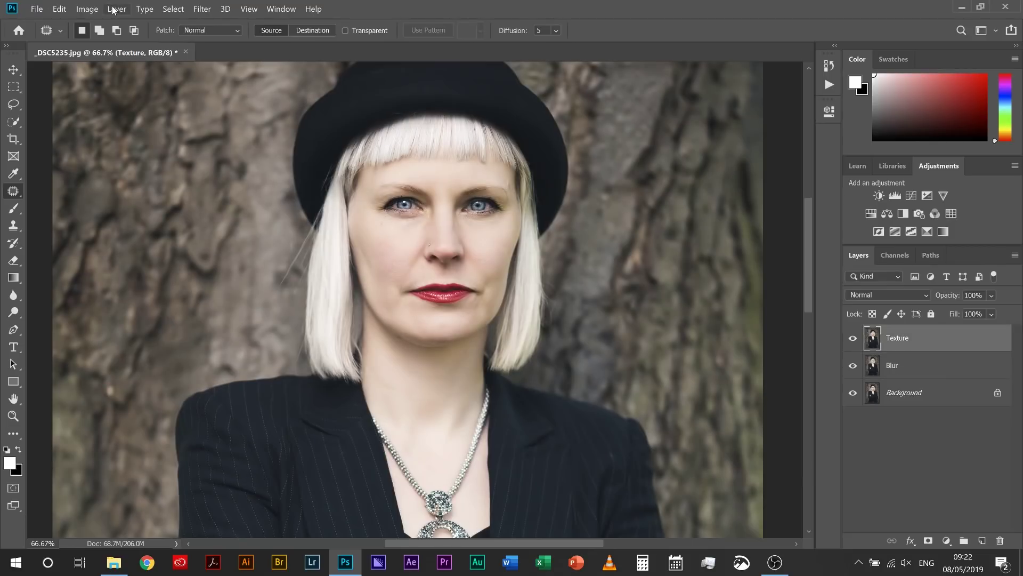
pyautogui.click(87, 9)
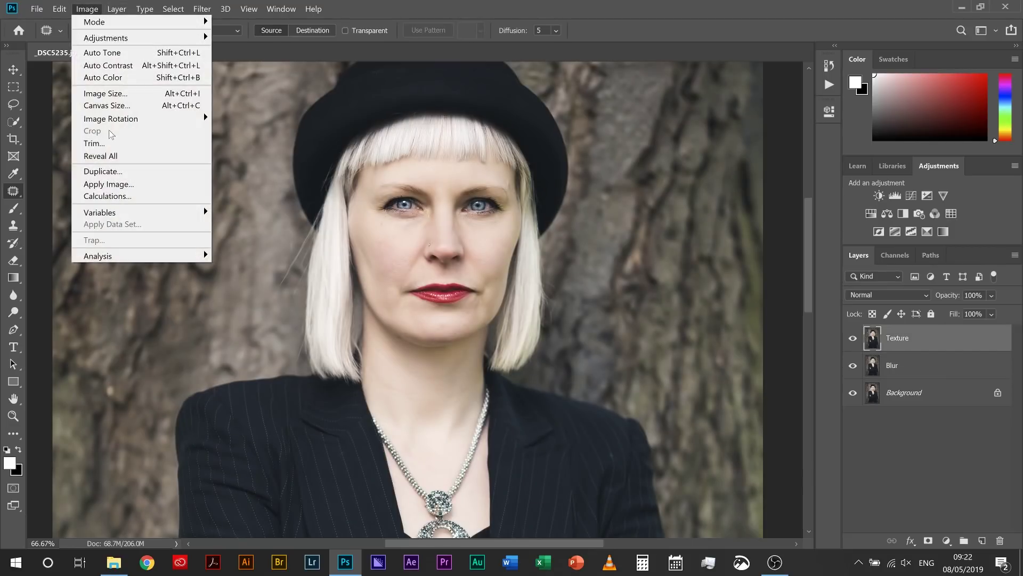
pyautogui.click(111, 183)
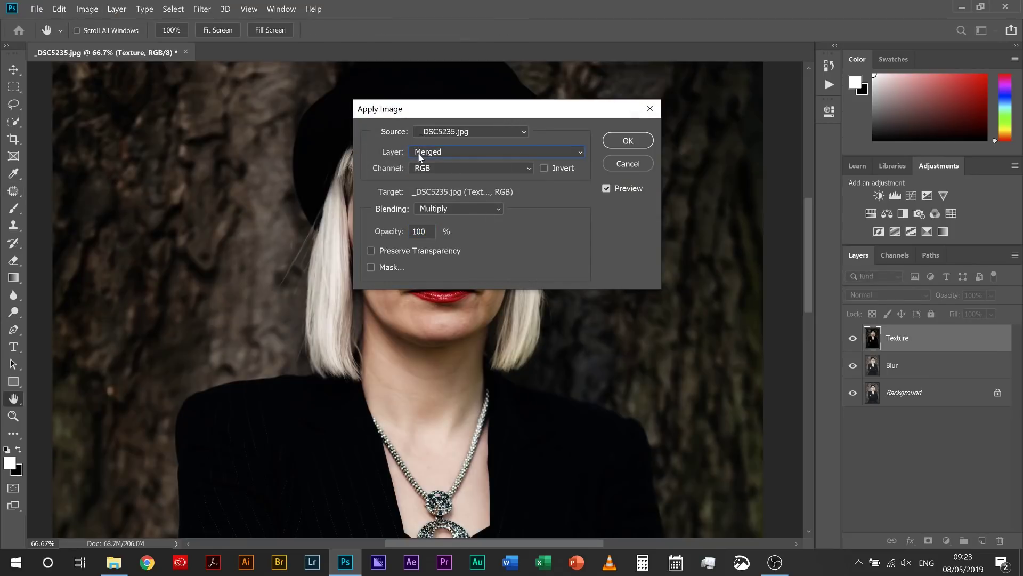
pyautogui.click(424, 153)
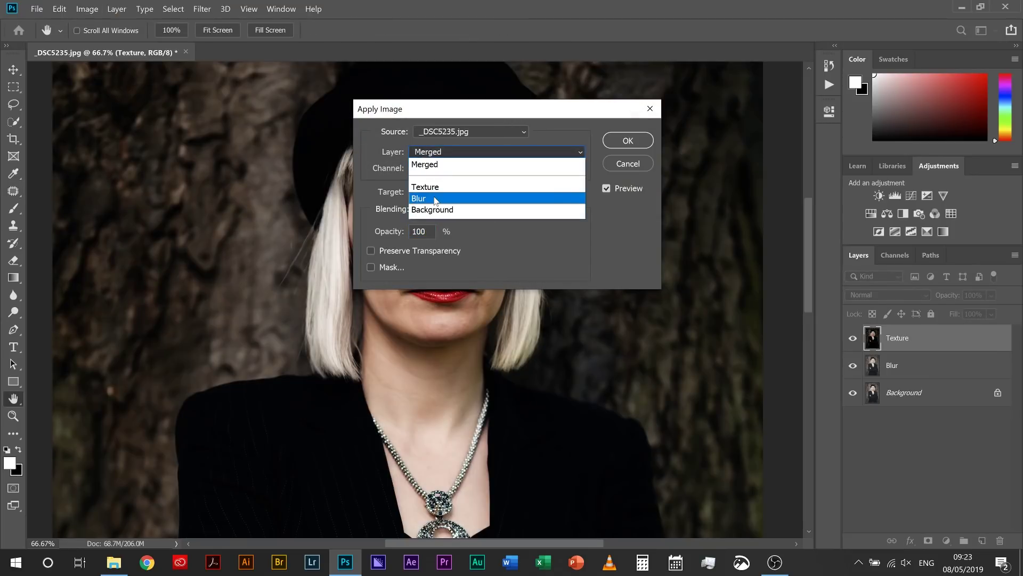
pyautogui.click(435, 198)
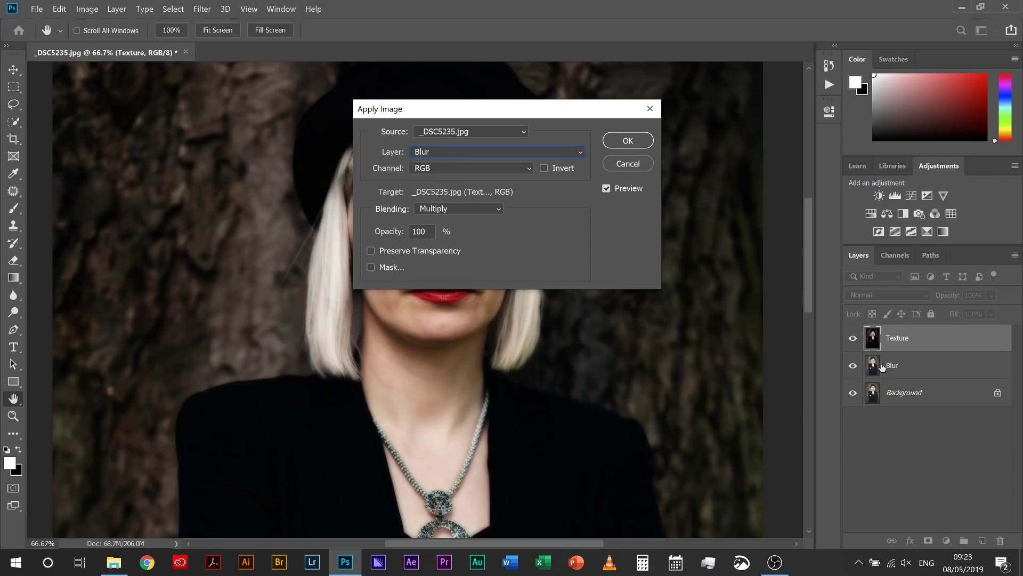
pyautogui.click(458, 209)
pyautogui.click(452, 484)
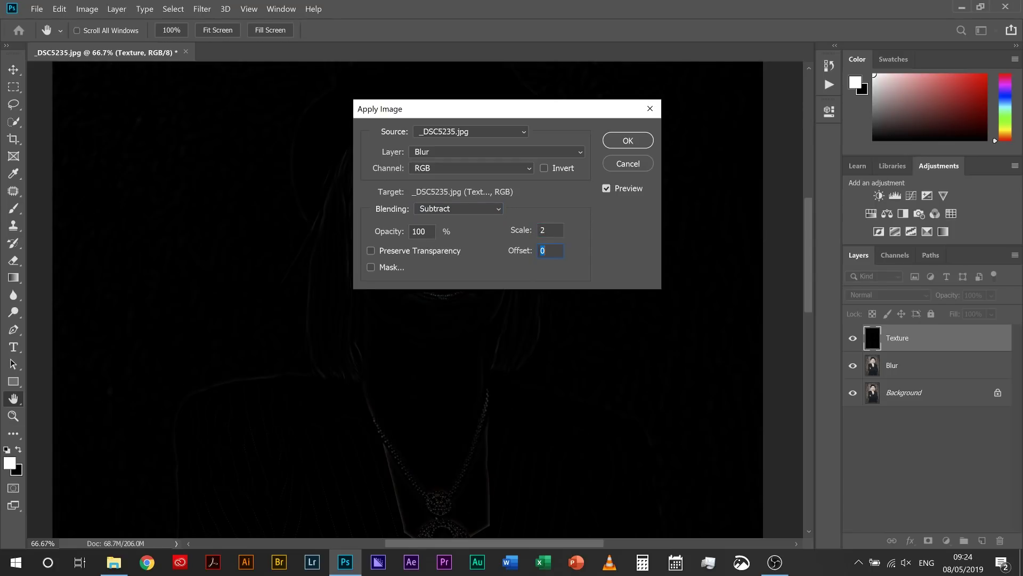
pyautogui.write('8')
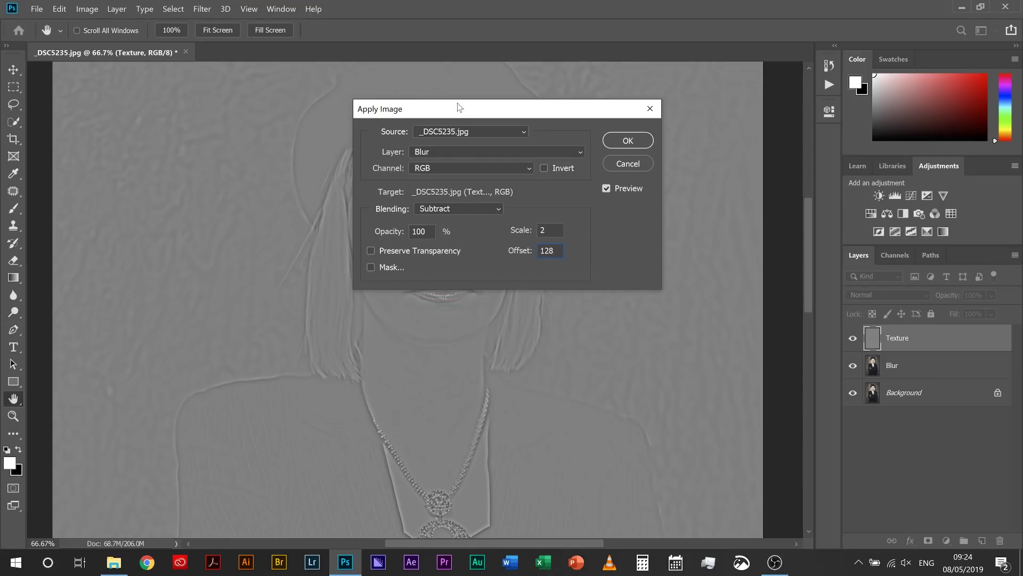
pyautogui.moveTo(462, 107); pyautogui.dragTo(857, 104)
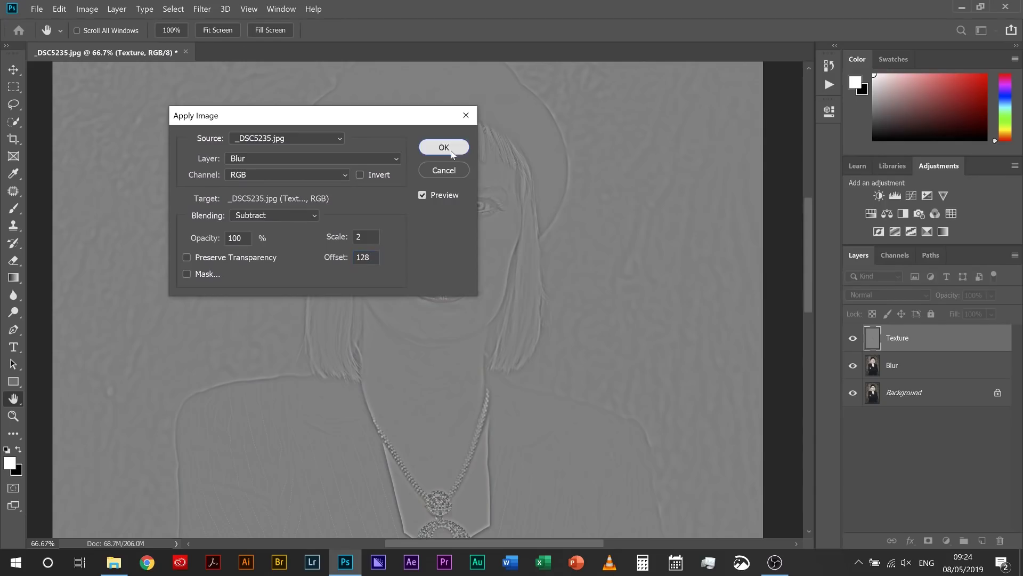
pyautogui.click(445, 146)
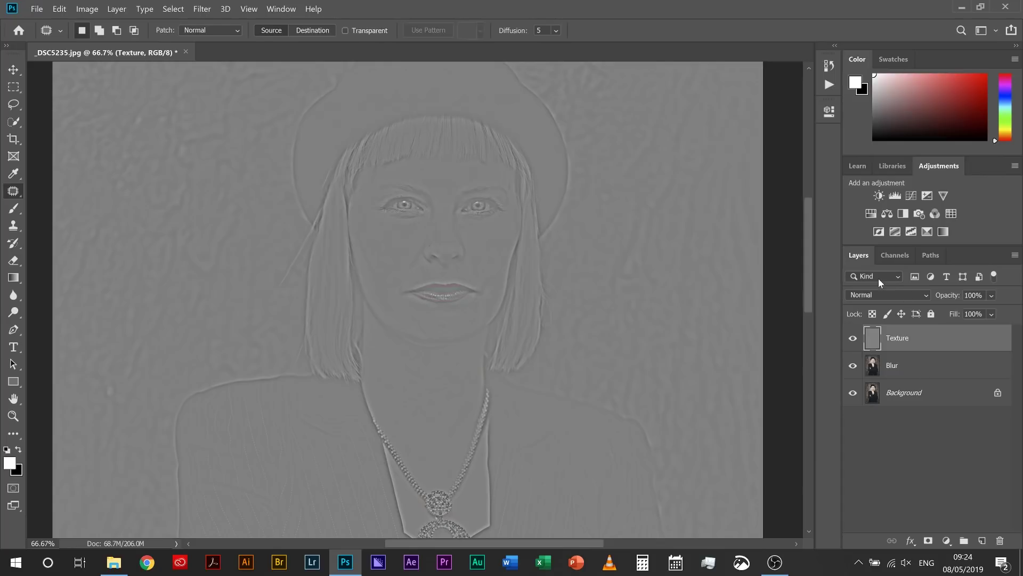
# - Set the Texture layer's blend mode to Linear Light
pyautogui.click(875, 295)
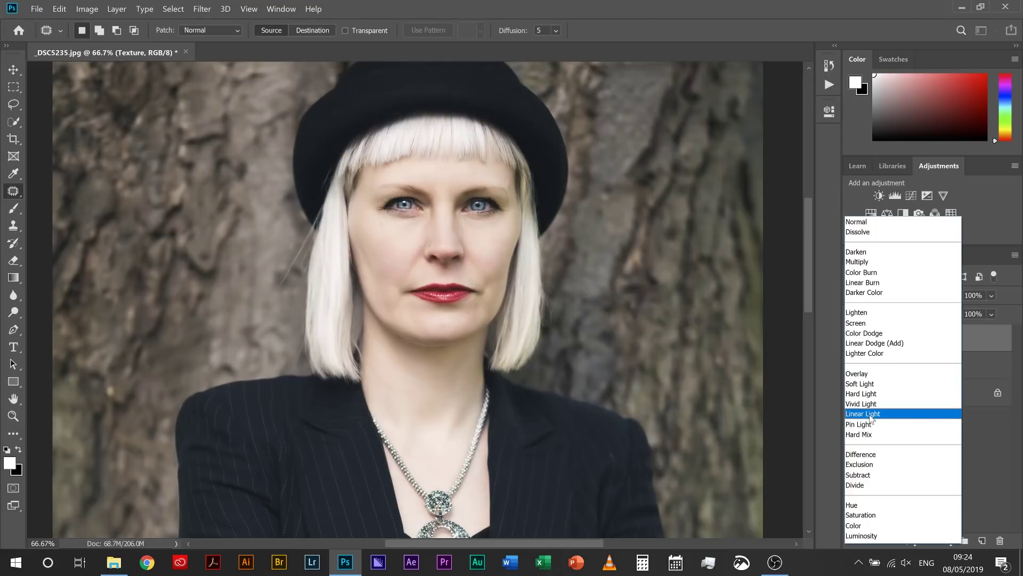
pyautogui.click(869, 414)
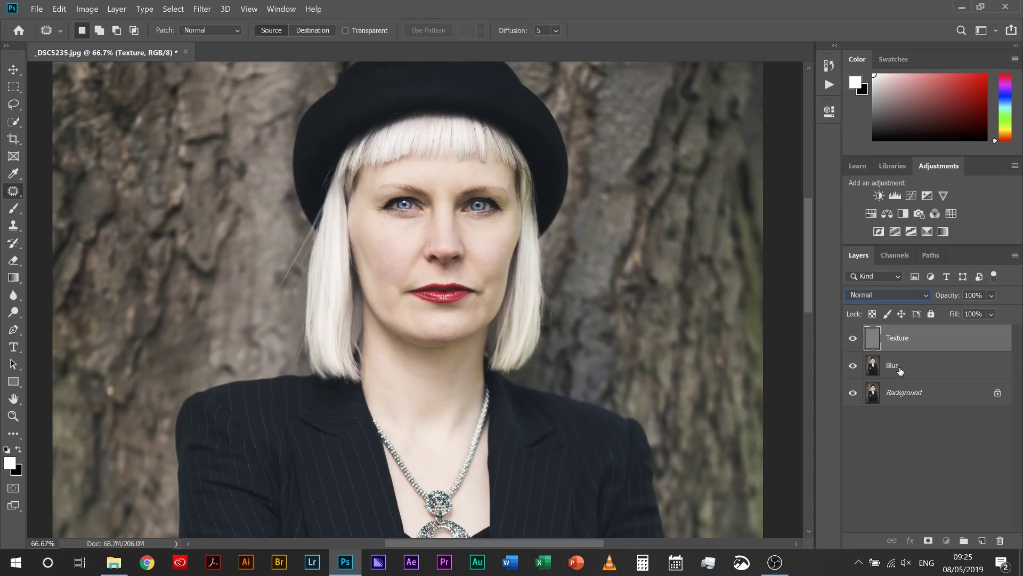
# - Apply another Gaussian Blur to the Blur layer with a radius of 26.3 pixels
pyautogui.click(901, 371)
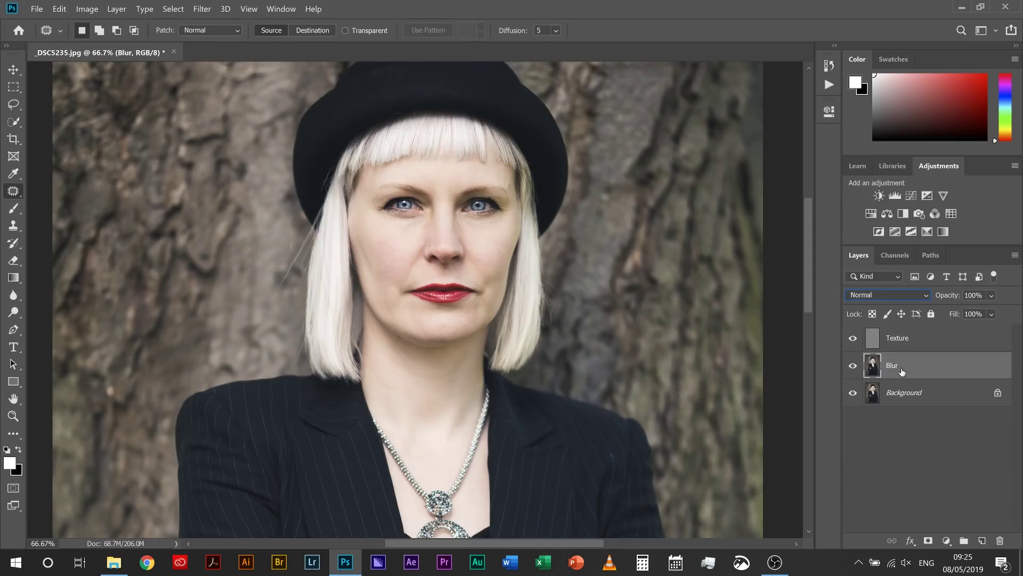
pyautogui.click(202, 9)
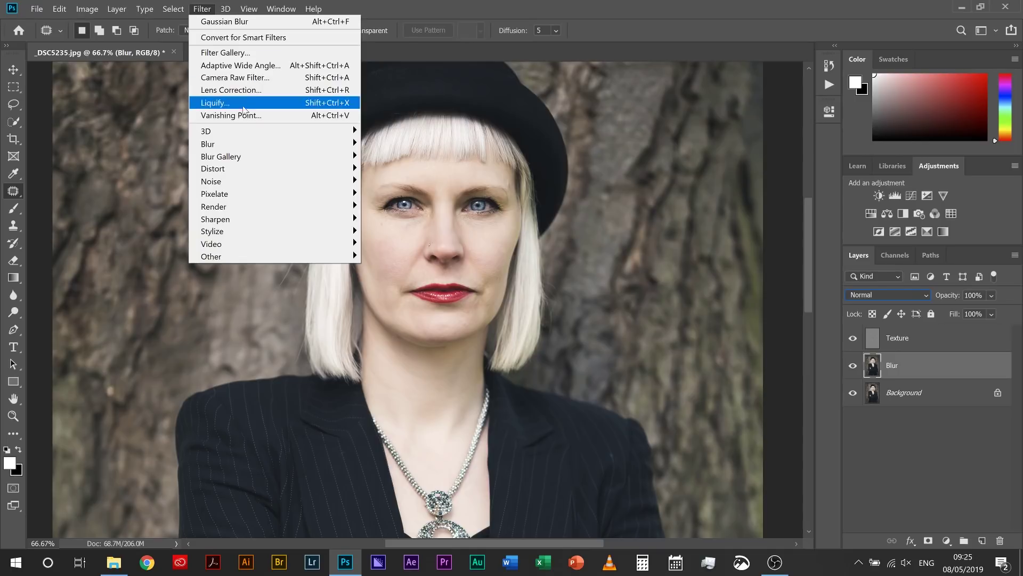
pyautogui.moveTo(249, 145)
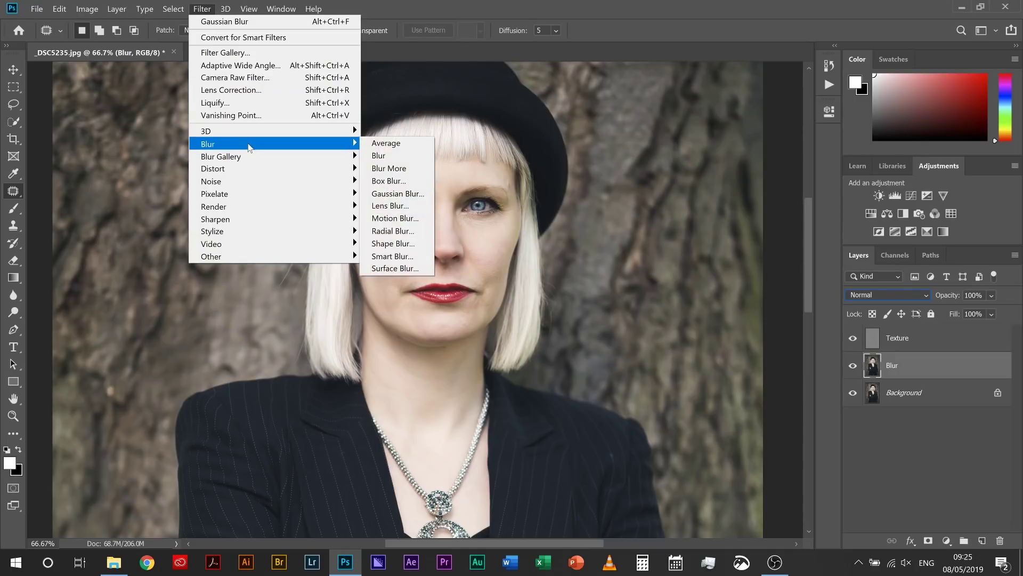
pyautogui.click(401, 195)
pyautogui.moveTo(178, 369); pyautogui.dragTo(193, 369)
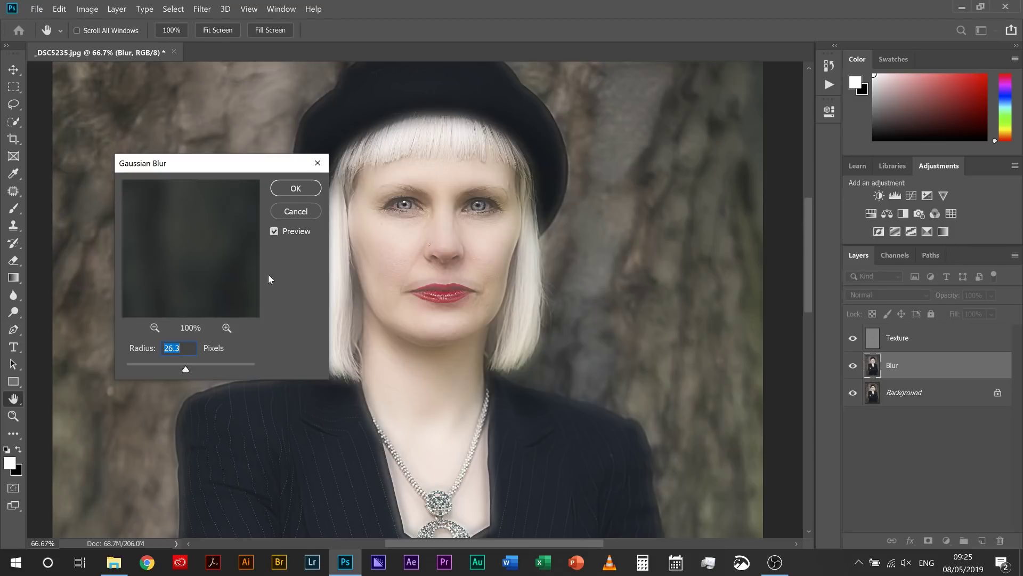
pyautogui.click(296, 188)
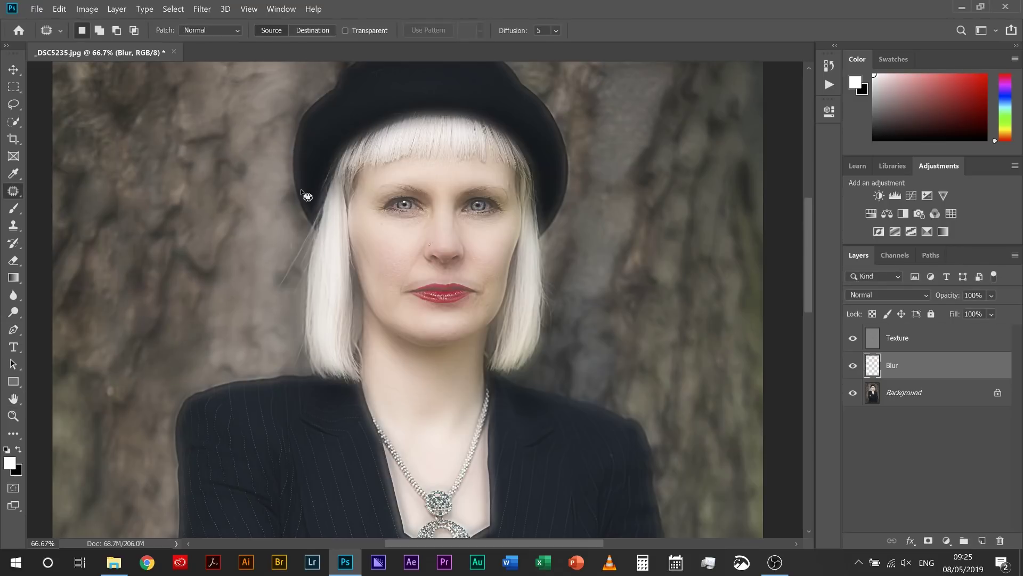
# - Group the Texture and Blur layers and give the group a layer mask inverted to black
pyautogui.click(927, 346)
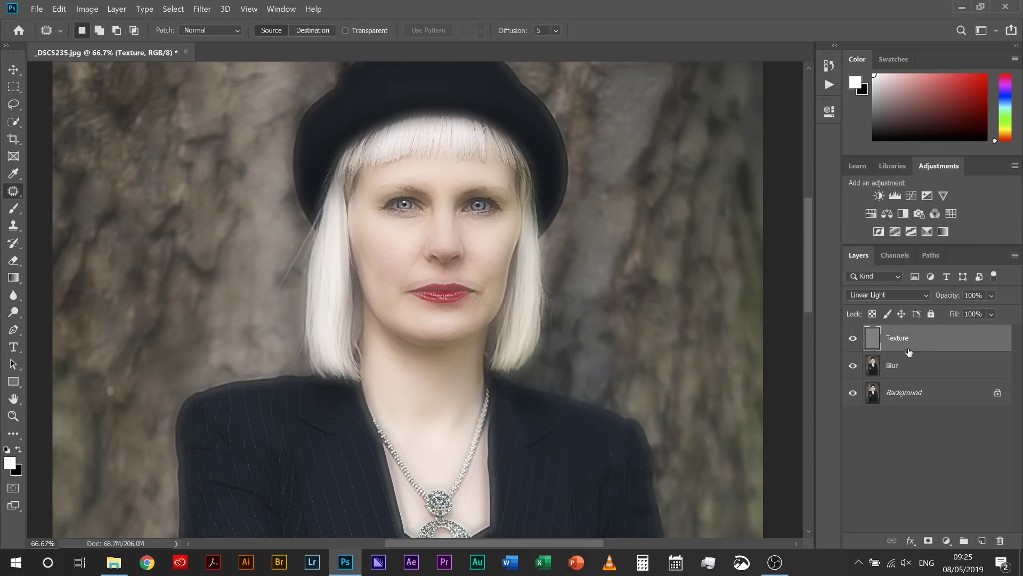
pyautogui.keyDown('shift'); pyautogui.click(908, 371); pyautogui.keyUp('shift')
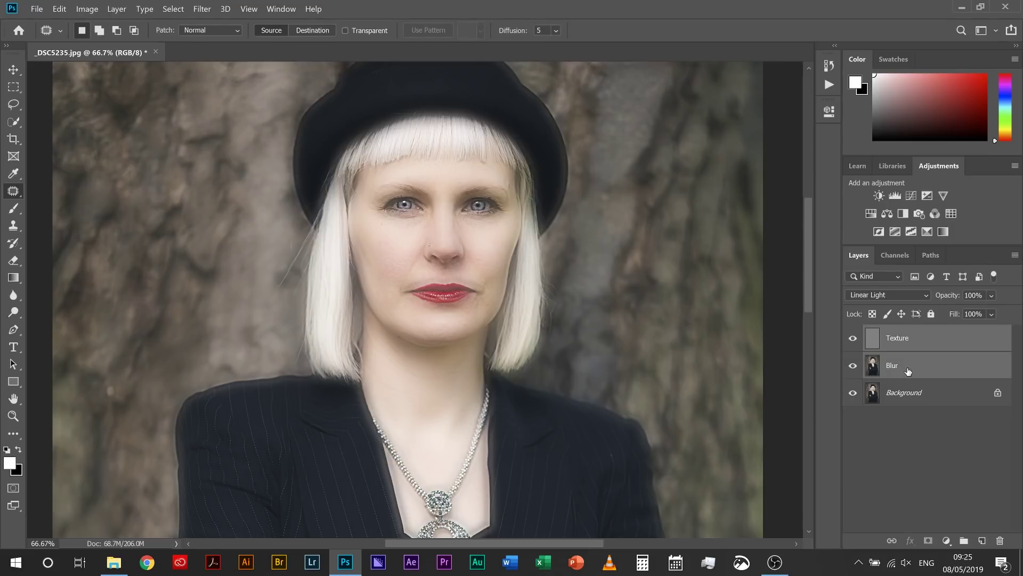
pyautogui.hotkey('ctrl', 'g')
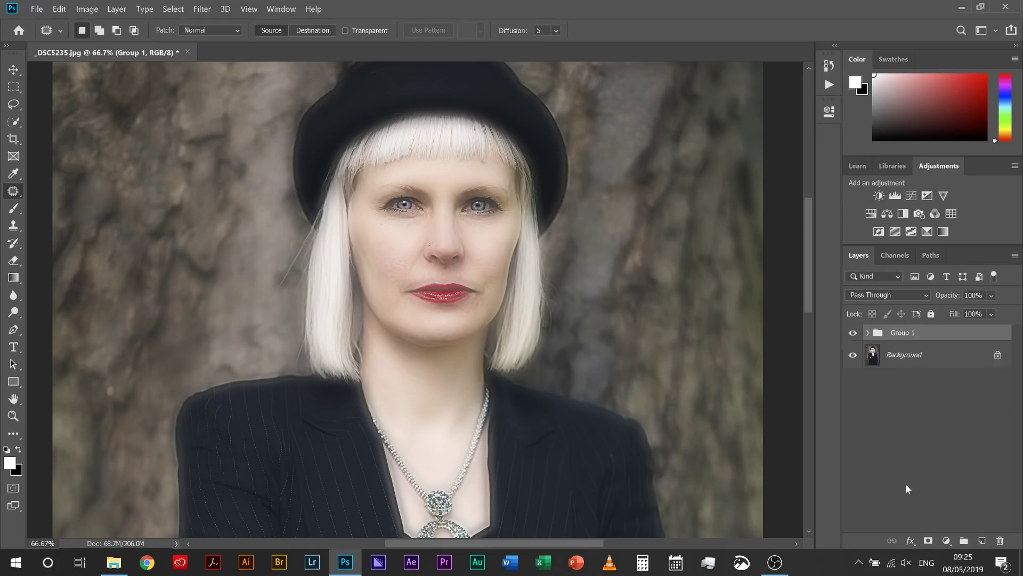
pyautogui.click(927, 541)
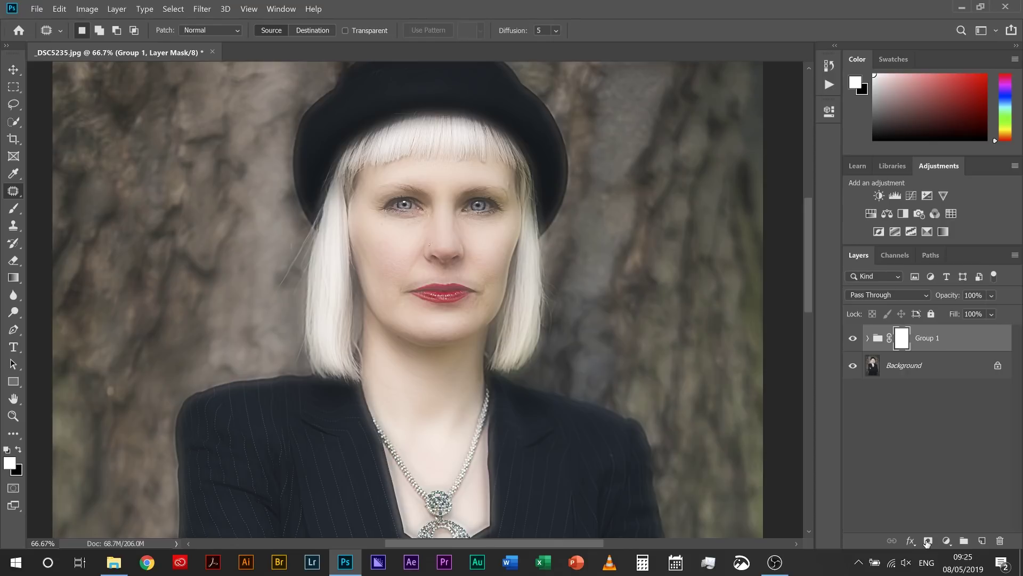
pyautogui.hotkey('ctrl', 'i')
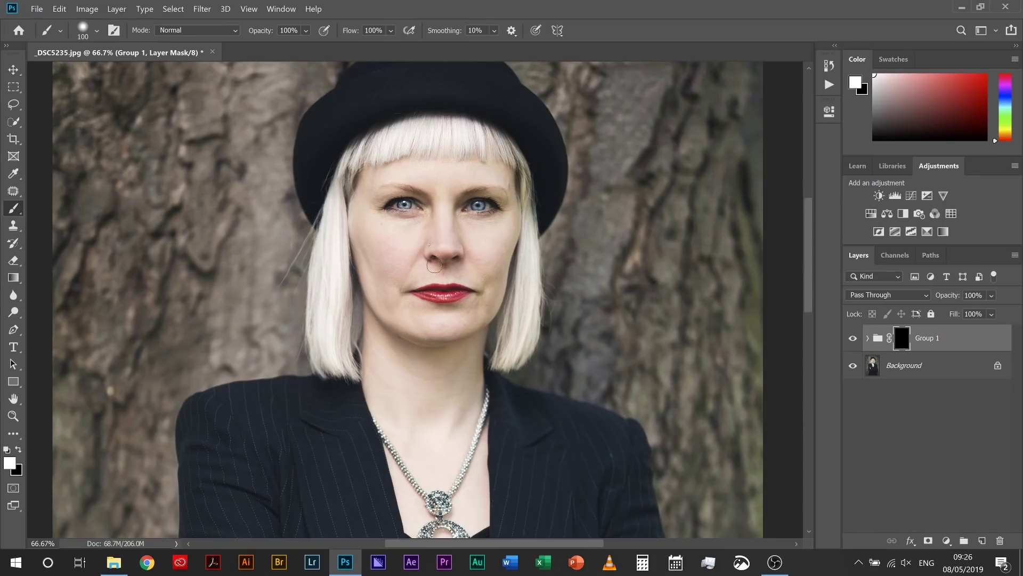
# - Paint white on Group 1's mask over the cheeks, nose and skin around the mouth with a 100-pixel soft brush
pyautogui.hotkey('ctrl', '+')
pyautogui.hotkey('ctrl', '+')
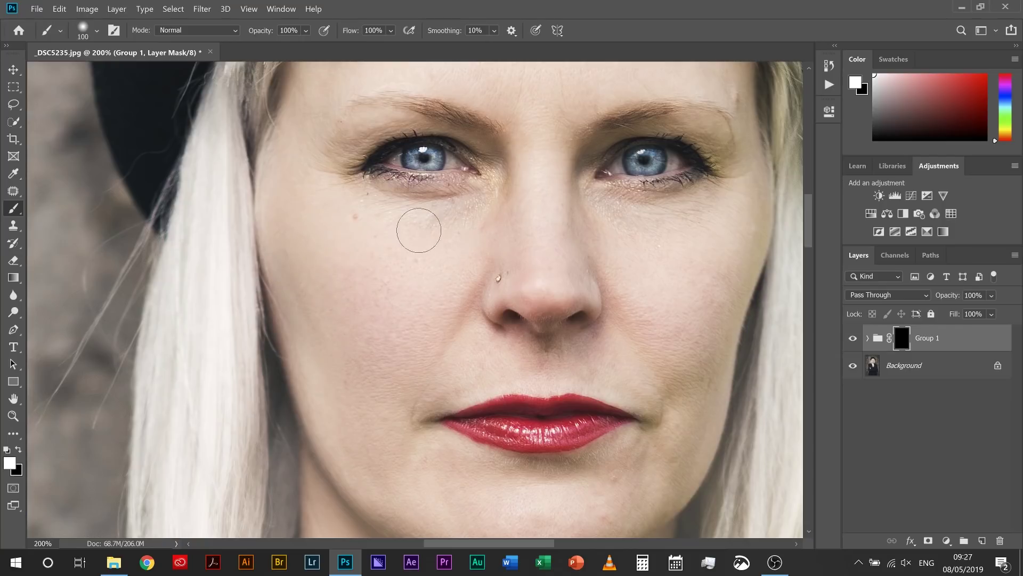
pyautogui.moveTo(539, 198); pyautogui.dragTo(541, 164)
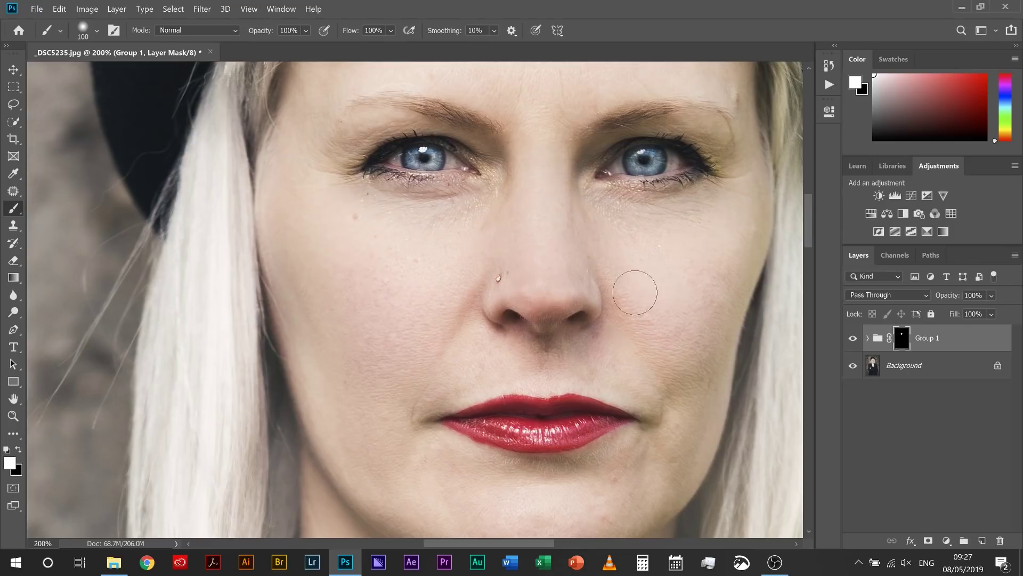
pyautogui.moveTo(580, 424); pyautogui.dragTo(488, 208)
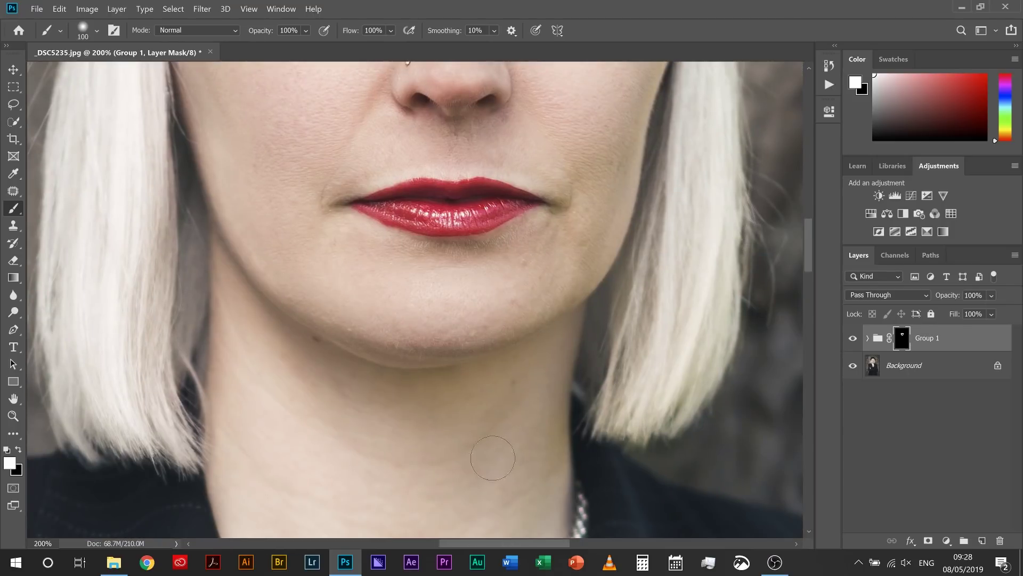
# - Continue revealing the smoothed skin up to the forehead in Group 1's mask, adjusting the brush size down to 80 pixels
pyautogui.hotkey('ctrl', '0')
pyautogui.press(']')
pyautogui.press(']')
pyautogui.press(']')
pyautogui.press(']')
pyautogui.press(']')
pyautogui.hotkey('ctrl', '+')
pyautogui.hotkey('ctrl', '+')
pyautogui.press('[')
pyautogui.press('[')
pyautogui.press('[')
pyautogui.press('[')
pyautogui.press('[')
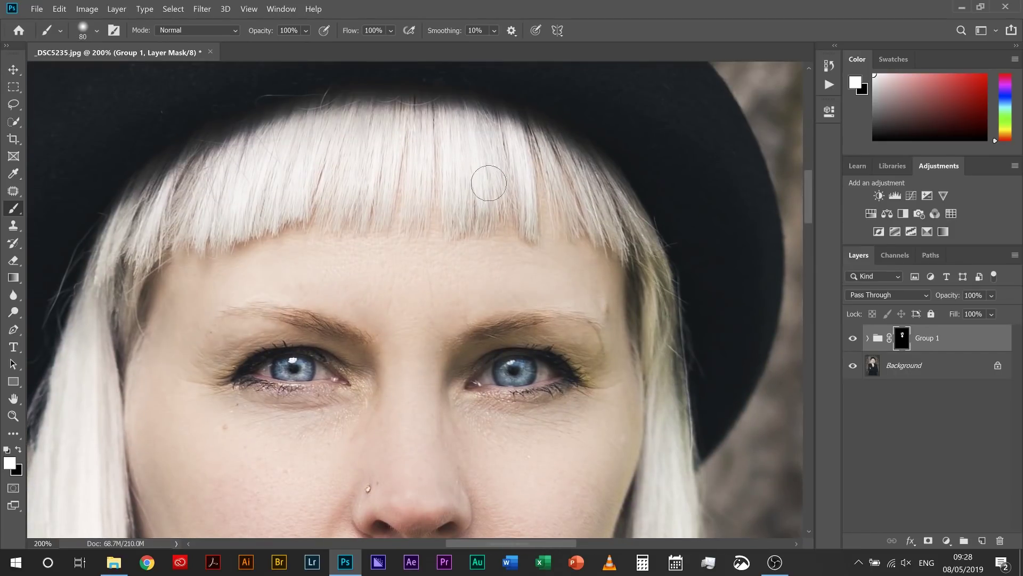
# - Expand Group 1 and toggle its visibility to compare the smoothed skin with the original
pyautogui.hotkey('ctrl', '-')
pyautogui.click(867, 338)
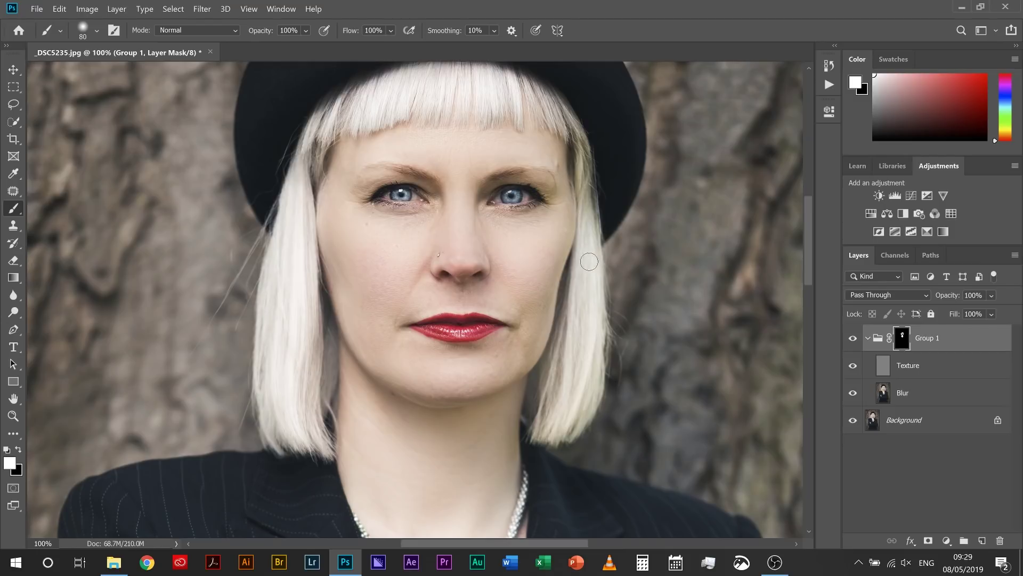
pyautogui.click(853, 338)
pyautogui.click(852, 339)
pyautogui.click(852, 341)
pyautogui.click(854, 339)
pyautogui.click(854, 338)
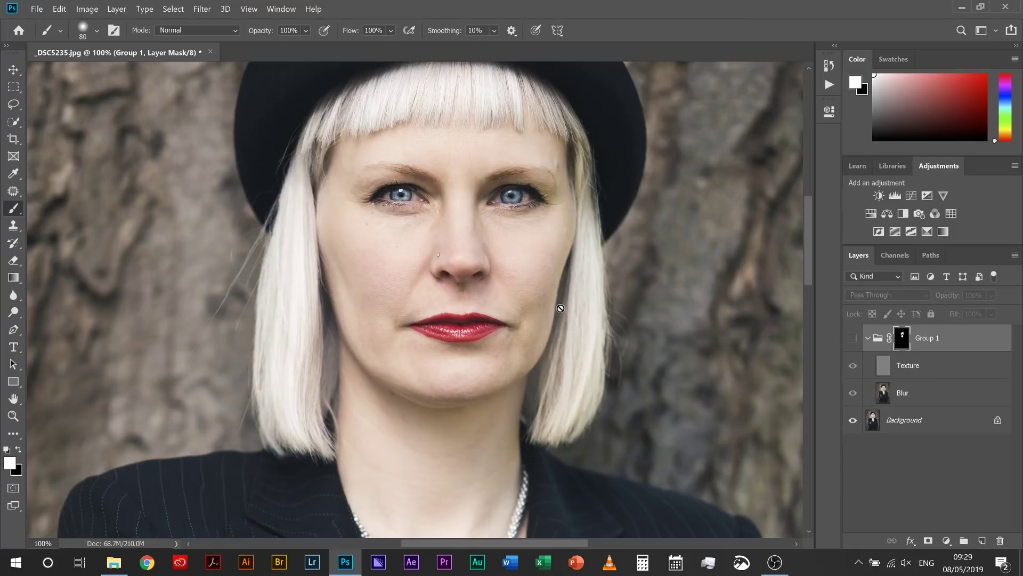
# - With the Patch tool on the Texture layer, replace the wrinkled skin under the left-hand eye with cheek texture, keeping Group 1 visible
pyautogui.hotkey('ctrl', '+')
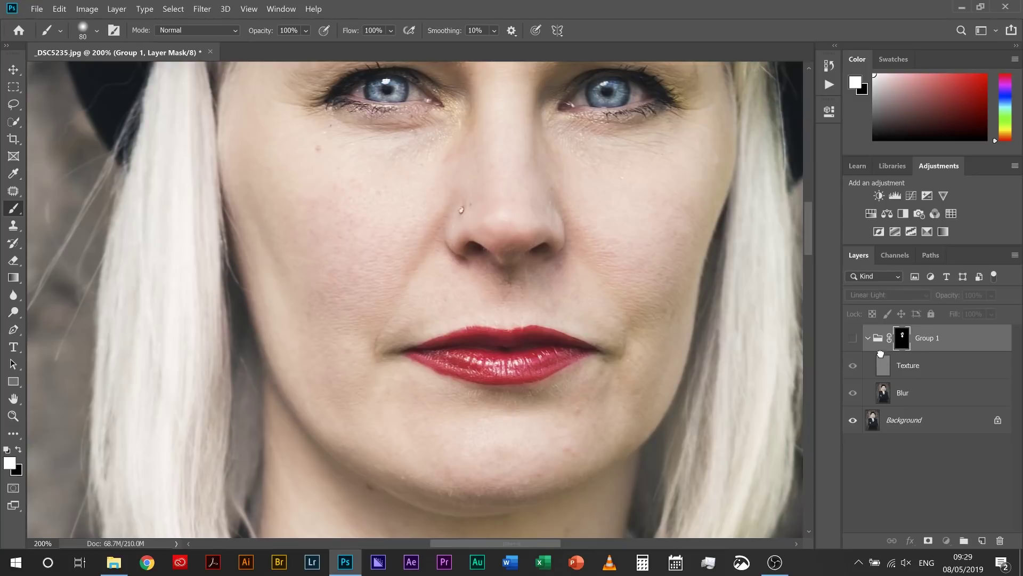
pyautogui.click(882, 365)
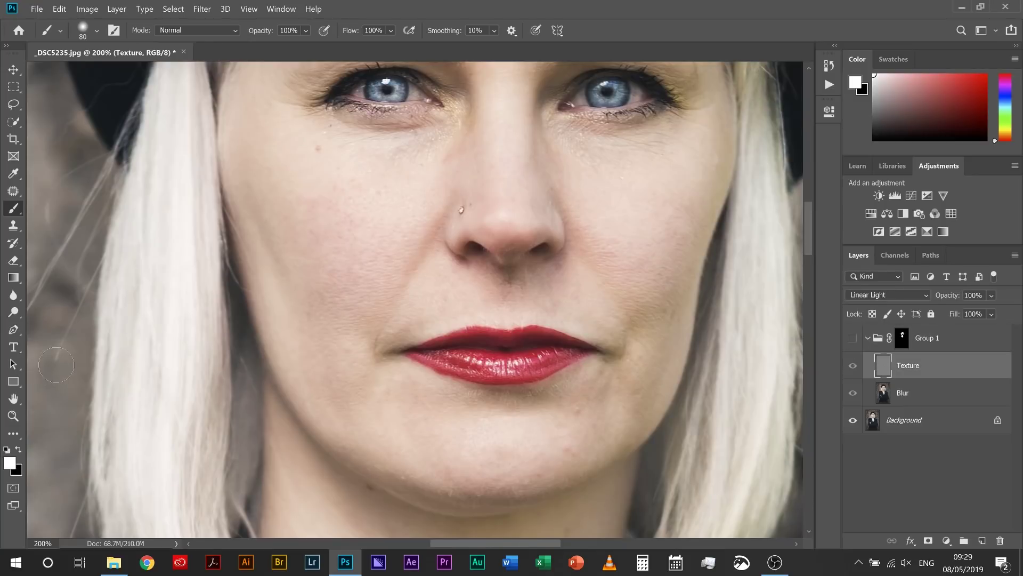
pyautogui.press('j')
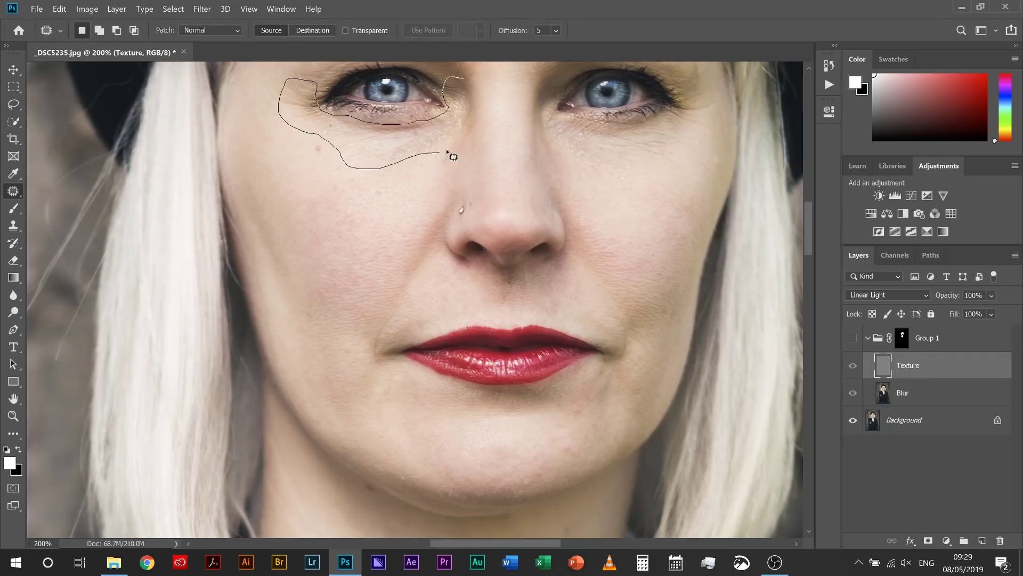
pyautogui.moveTo(460, 140)
pyautogui.mouseDown()
pyautogui.moveTo(448, 141)
pyautogui.moveTo(412, 214)
pyautogui.mouseUp()
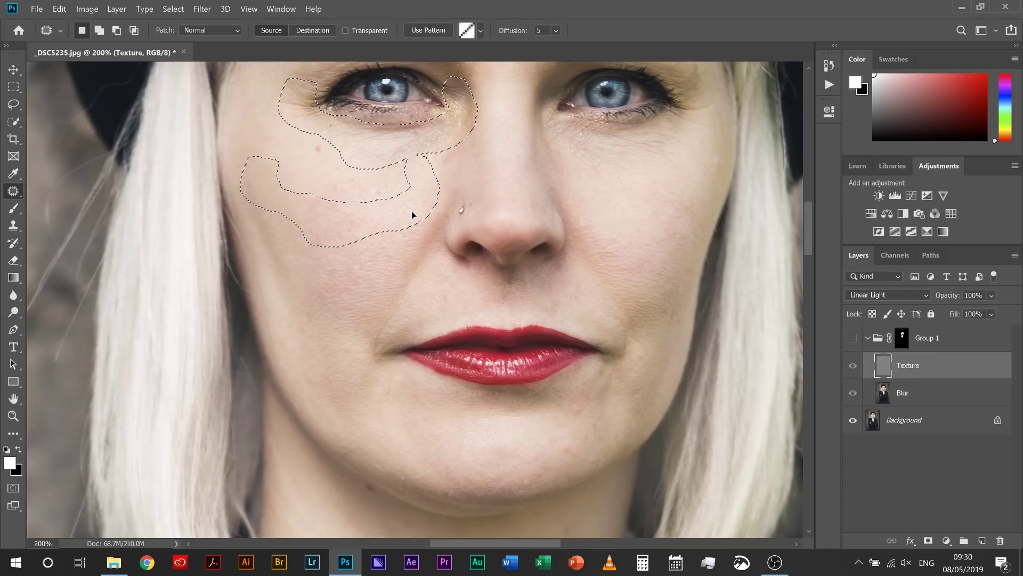
pyautogui.moveTo(412, 211); pyautogui.dragTo(412, 215)
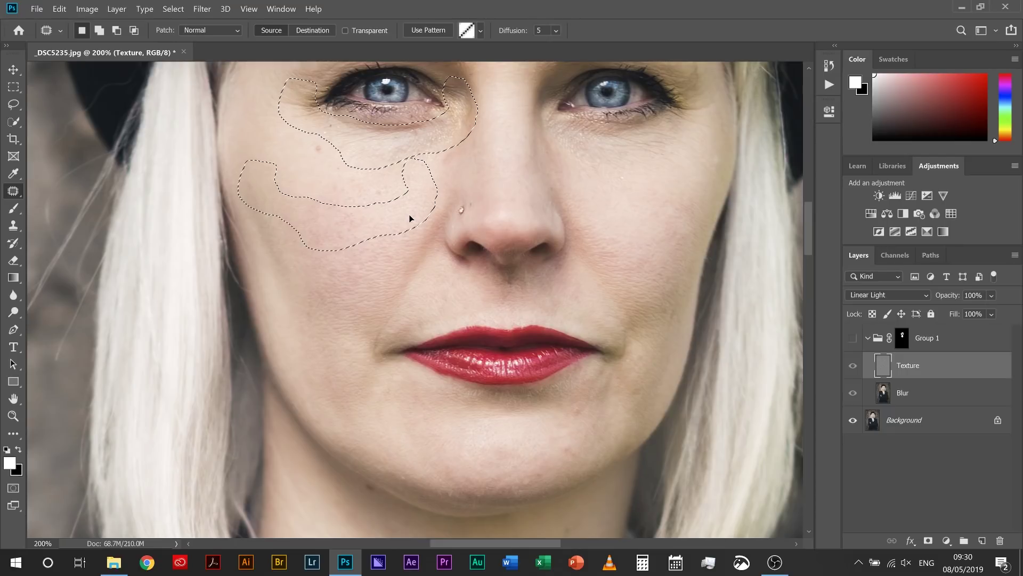
pyautogui.moveTo(410, 219); pyautogui.dragTo(415, 220)
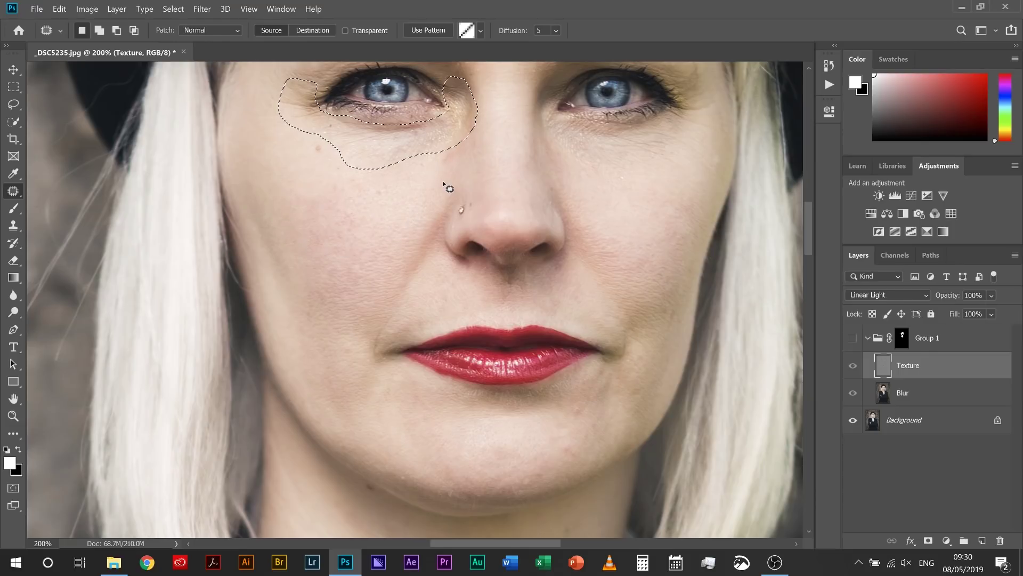
pyautogui.click(852, 339)
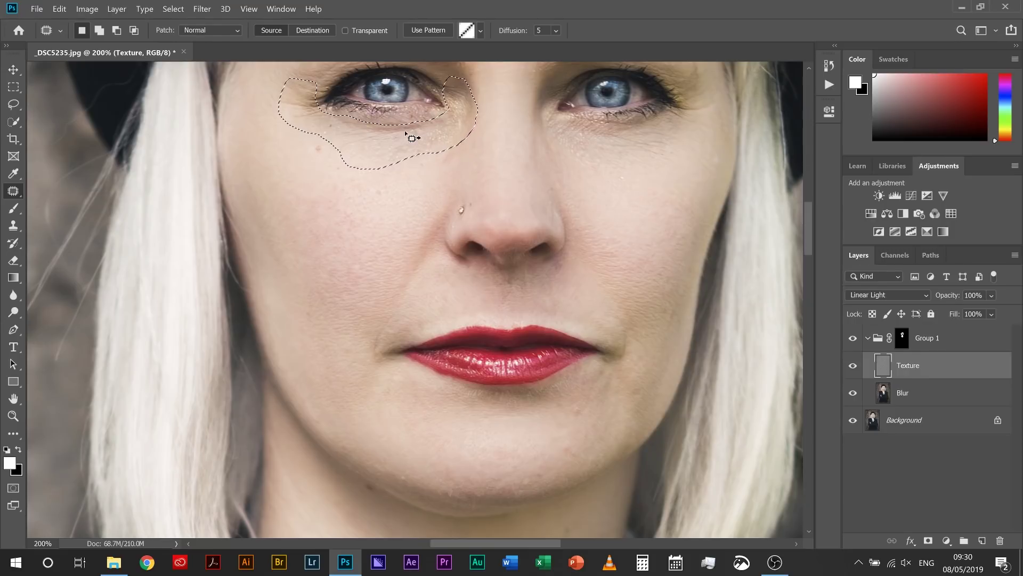
pyautogui.moveTo(415, 142); pyautogui.dragTo(378, 213)
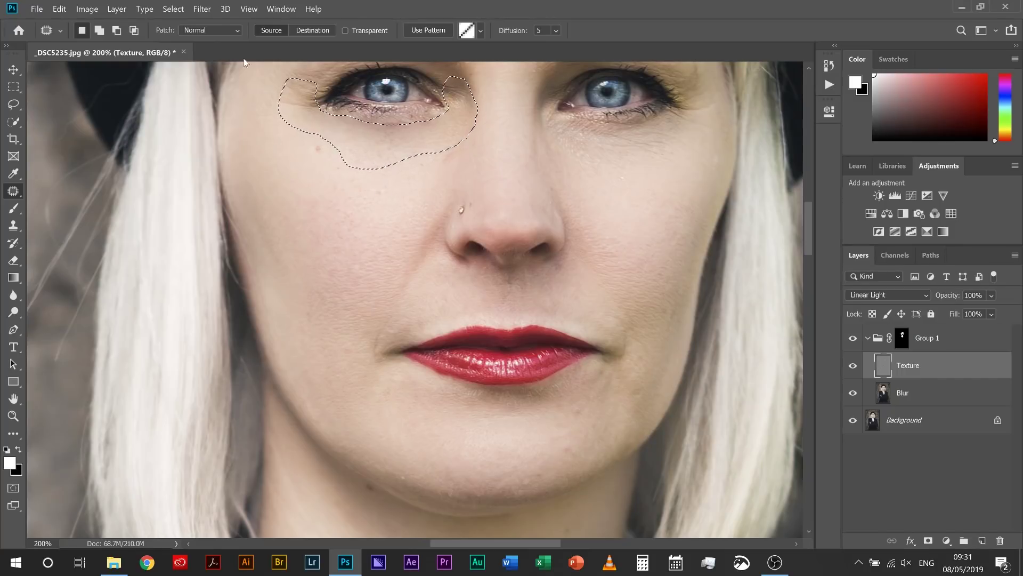
# - Fade the under-eye patch to 50% opacity and clear the selection
pyautogui.click(59, 9)
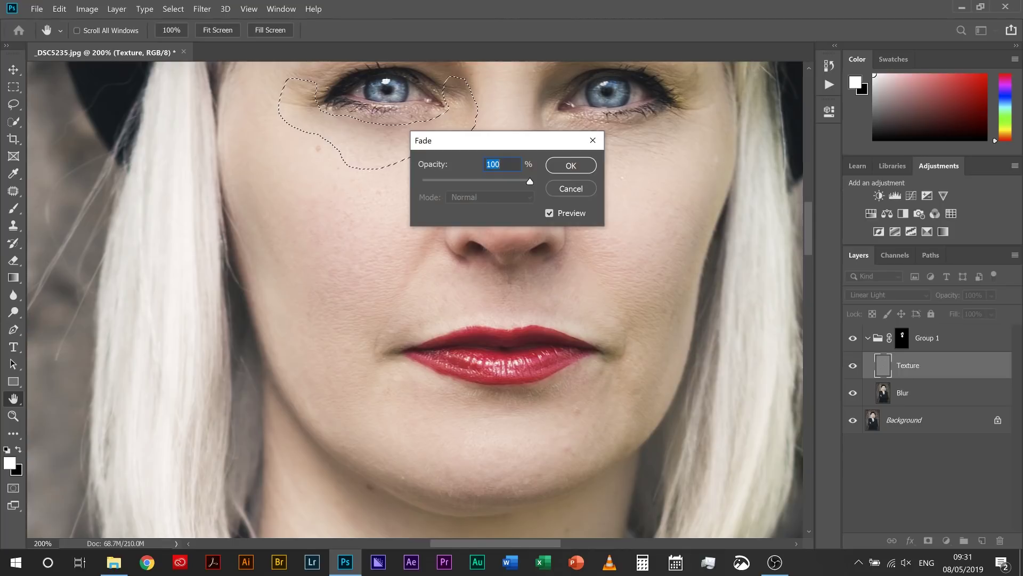
pyautogui.write('50')
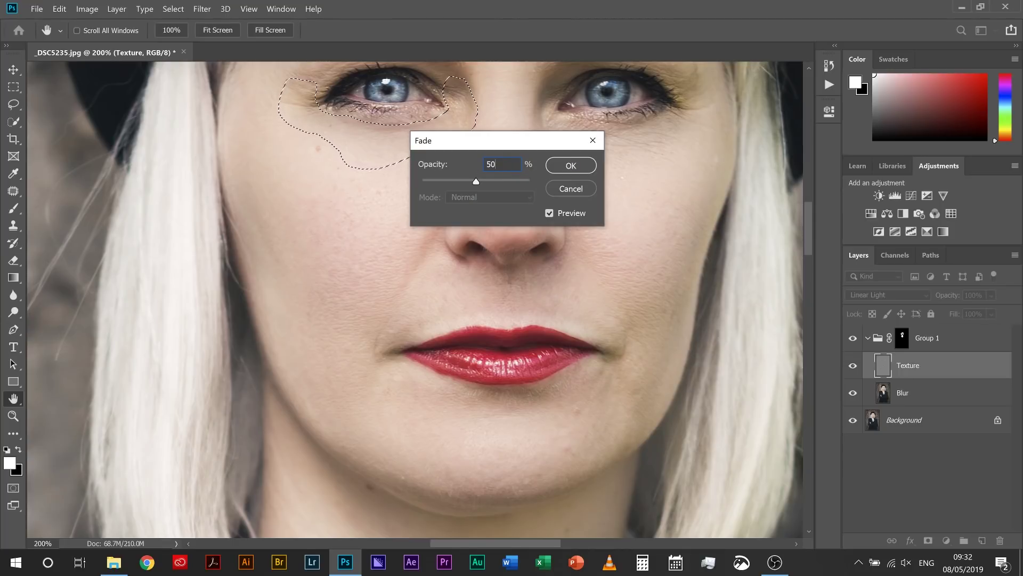
pyautogui.click(570, 165)
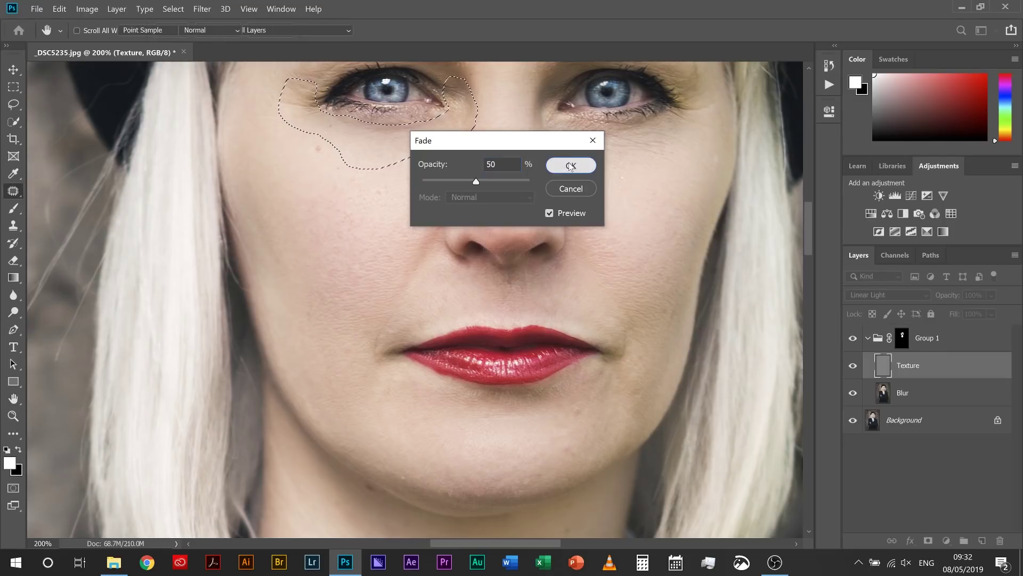
pyautogui.press('j')
pyautogui.click(389, 204)
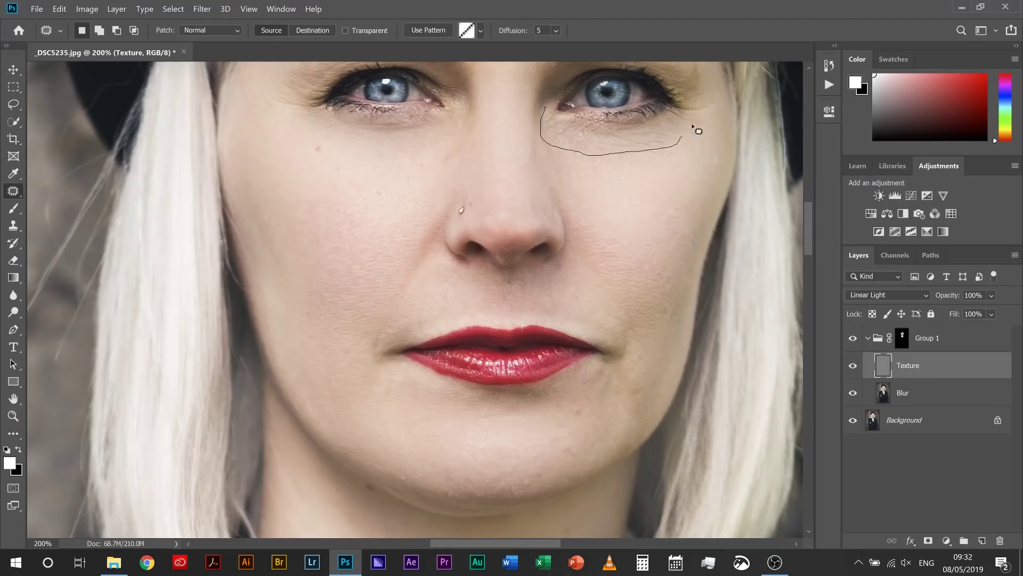
# - Patch the wrinkles under the right-hand eye on the Texture layer, fade the patch to 50% and deselect
pyautogui.moveTo(554, 119); pyautogui.dragTo(554, 118)
pyautogui.click(59, 10)
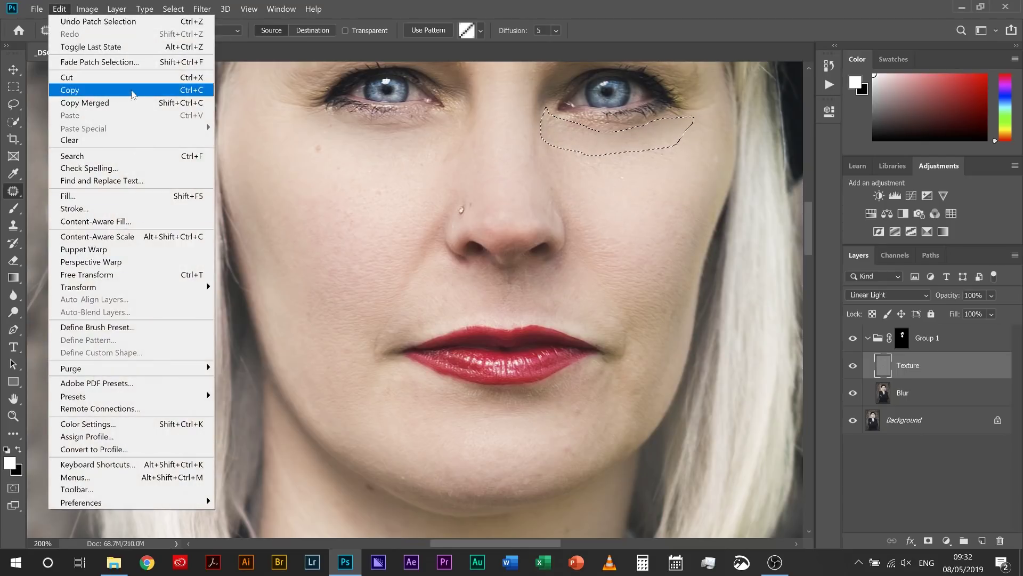
pyautogui.click(130, 62)
pyautogui.write('50')
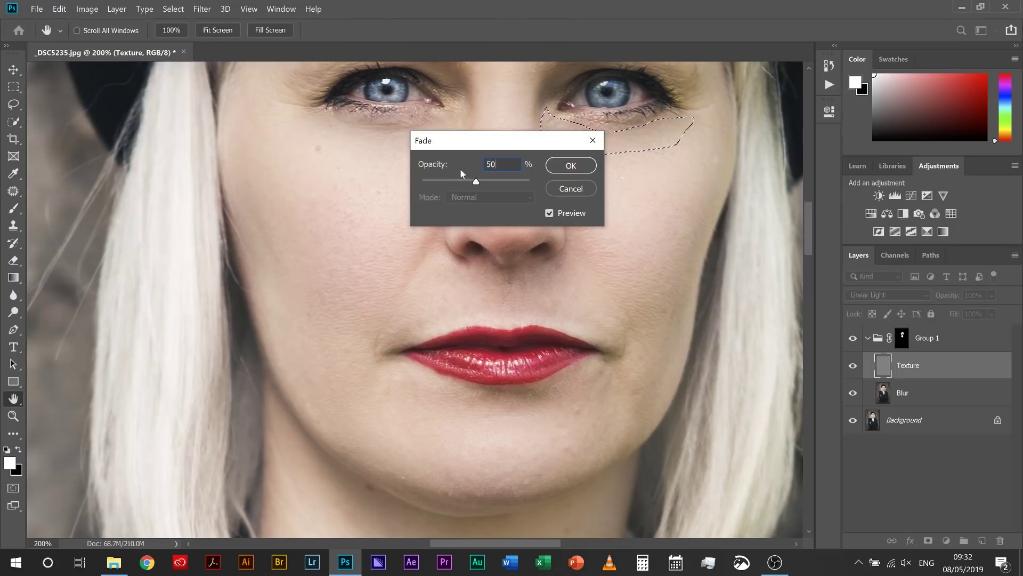
pyautogui.press('Return')
pyautogui.hotkey('ctrl', 'd')
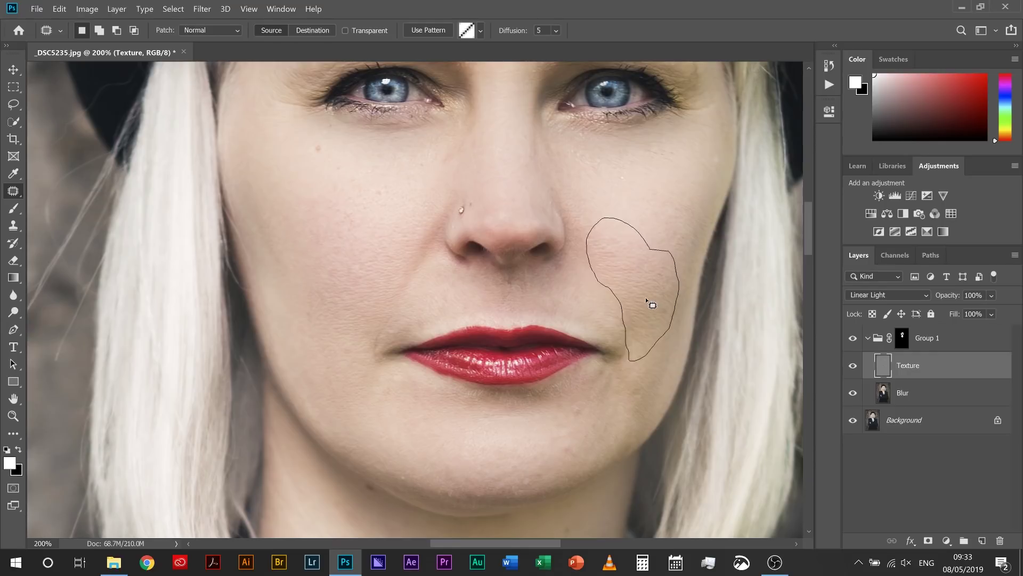
# - Patch the right-hand cheek with smoother texture from higher on the cheek, fade it to 50% and deselect
pyautogui.moveTo(635, 282); pyautogui.dragTo(663, 228)
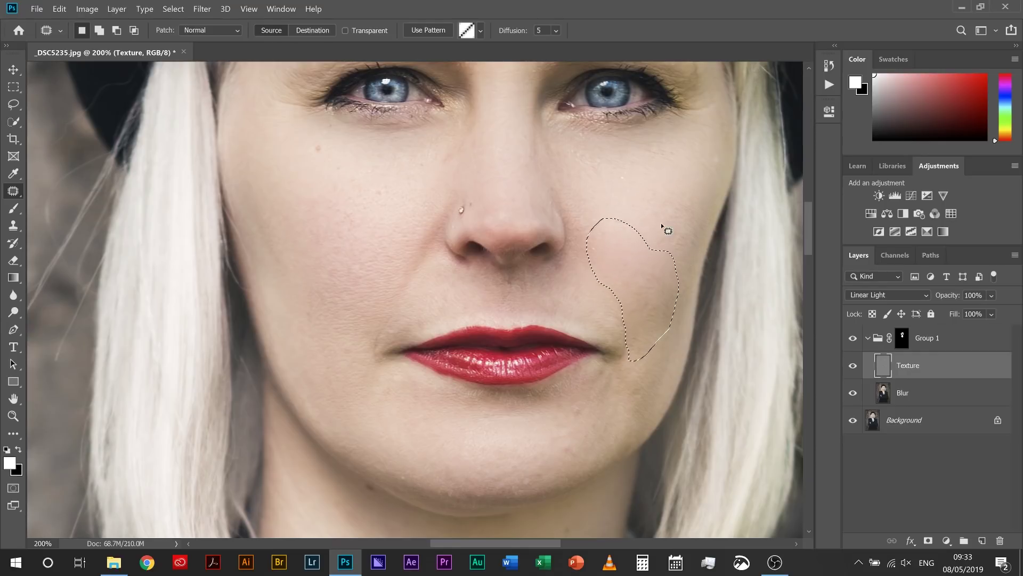
pyautogui.click(59, 9)
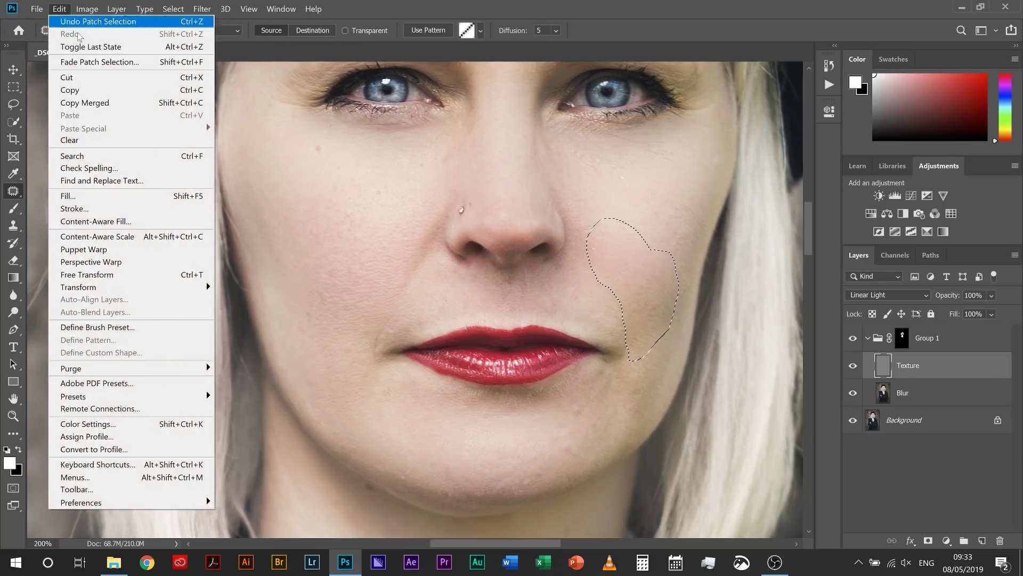
pyautogui.click(89, 62)
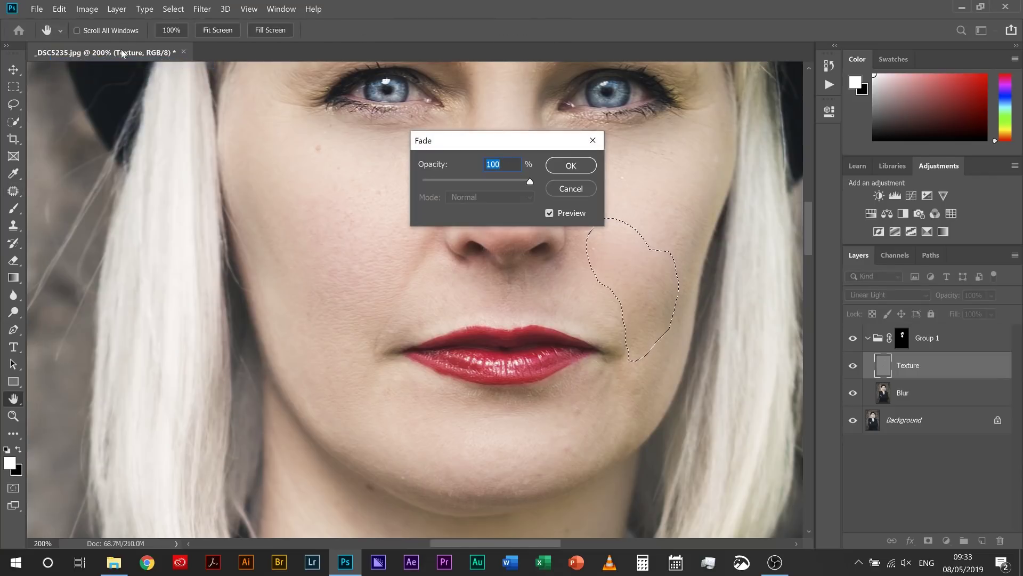
pyautogui.write('50')
pyautogui.press('Return')
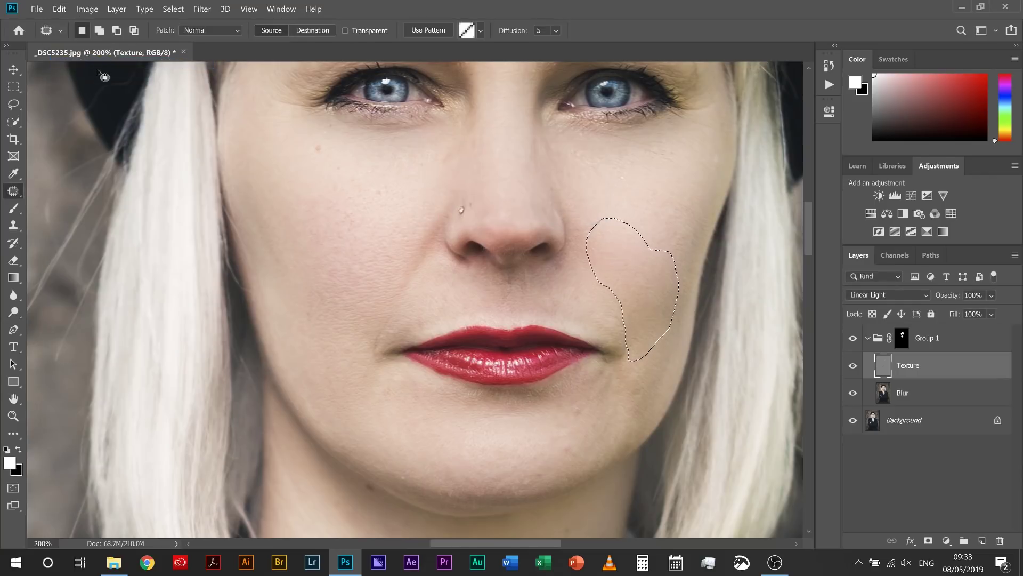
pyautogui.hotkey('ctrl', 'd')
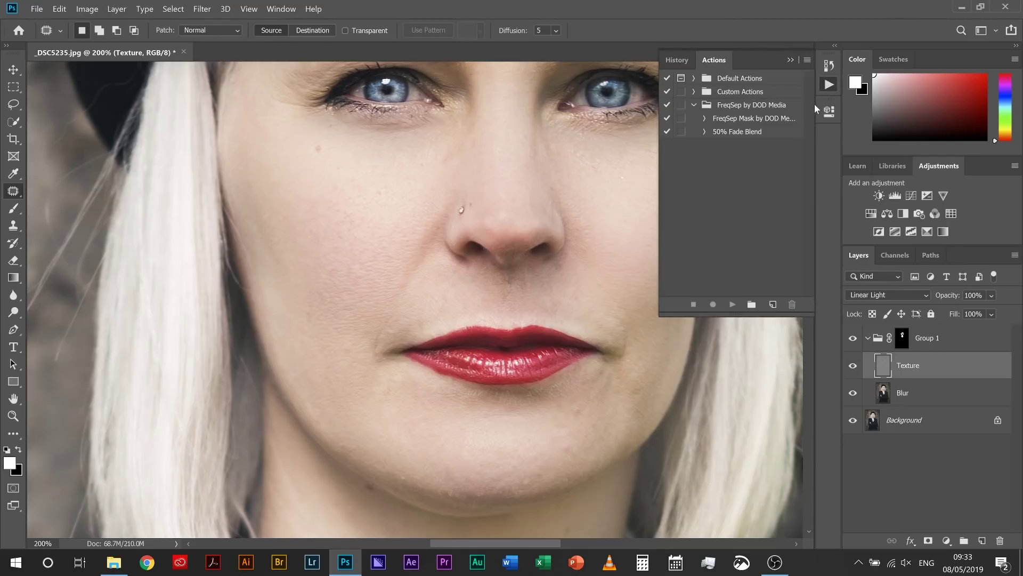
# - Select the 50% Fade Blend action, patch the left-hand cheek with smoother skin from above it and deselect
pyautogui.click(743, 130)
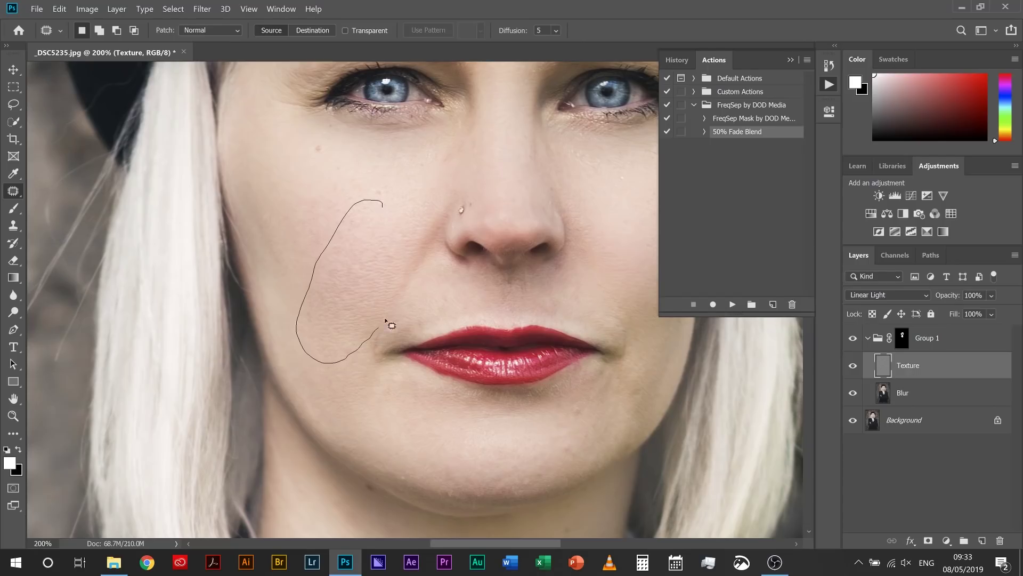
pyautogui.moveTo(424, 243); pyautogui.dragTo(382, 204)
pyautogui.moveTo(379, 276); pyautogui.dragTo(359, 209)
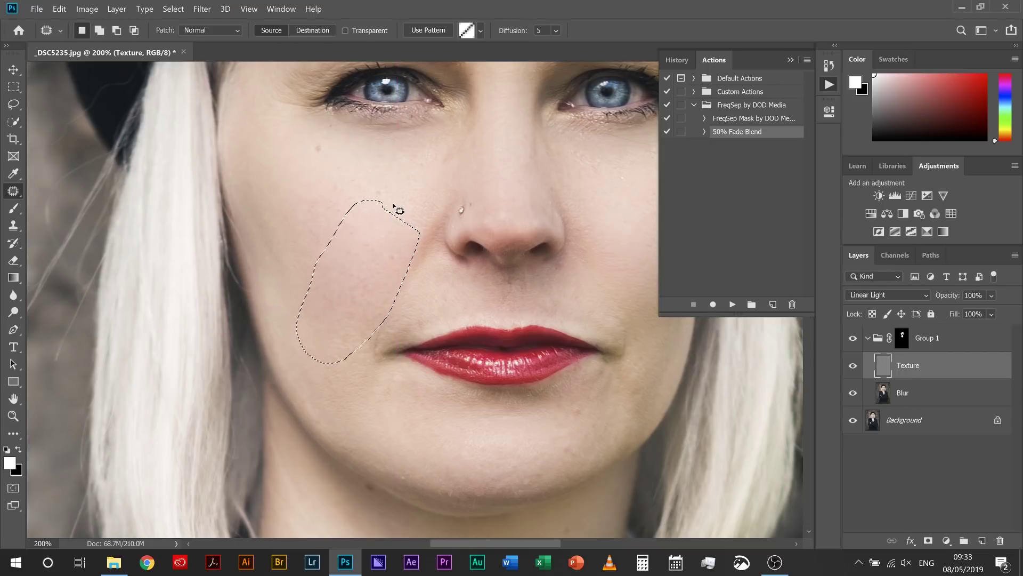
pyautogui.hotkey('ctrl', 'd')
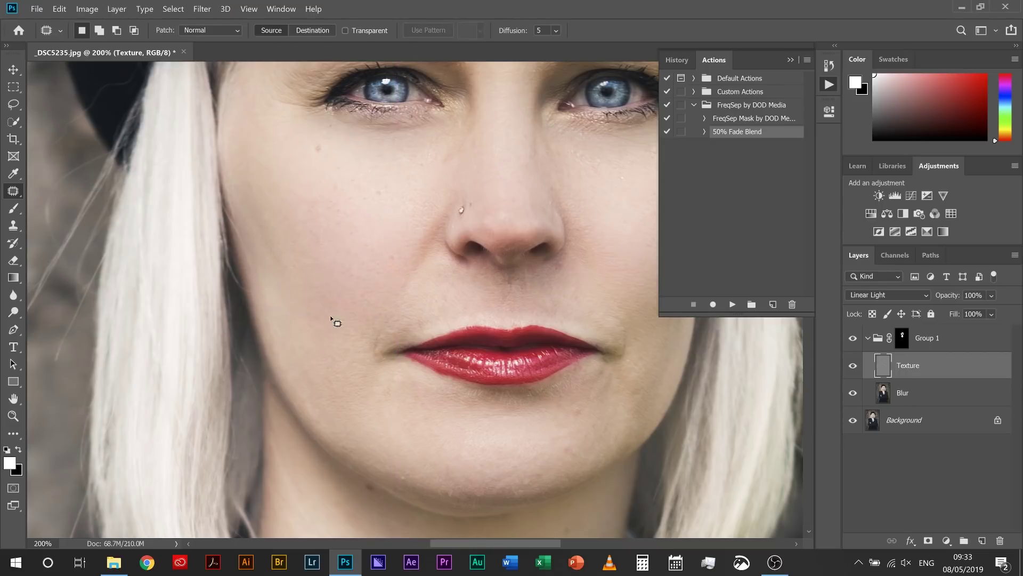
# - Patch the remaining uneven texture on the chin, beside the mouth and on the forehead, and clear the selection
pyautogui.moveTo(445, 411)
pyautogui.mouseDown()
pyautogui.moveTo(560, 421)
pyautogui.moveTo(394, 407)
pyautogui.mouseUp()
pyautogui.moveTo(480, 434); pyautogui.dragTo(393, 176)
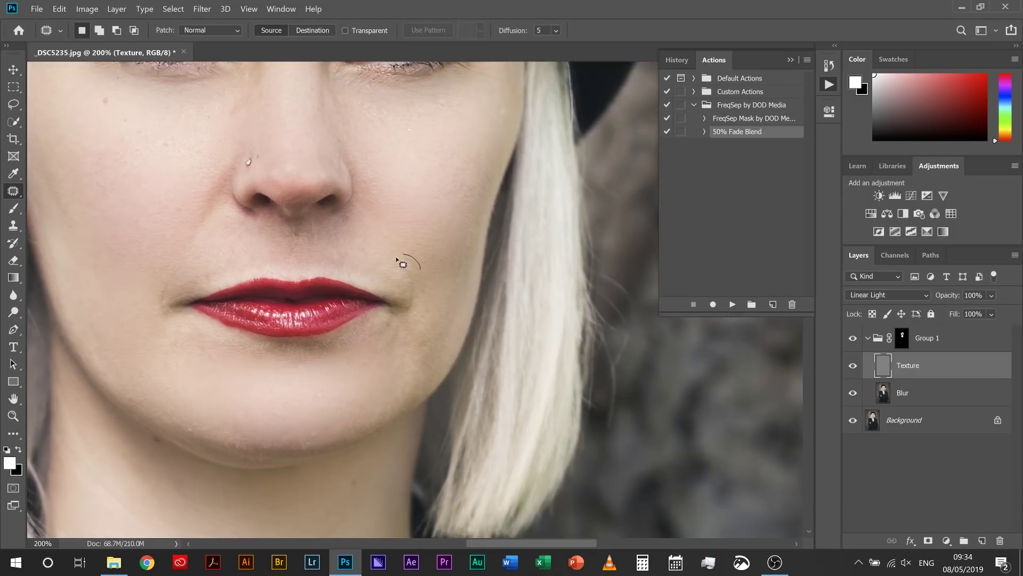
pyautogui.moveTo(397, 261)
pyautogui.mouseDown()
pyautogui.moveTo(373, 254)
pyautogui.moveTo(421, 269)
pyautogui.mouseUp()
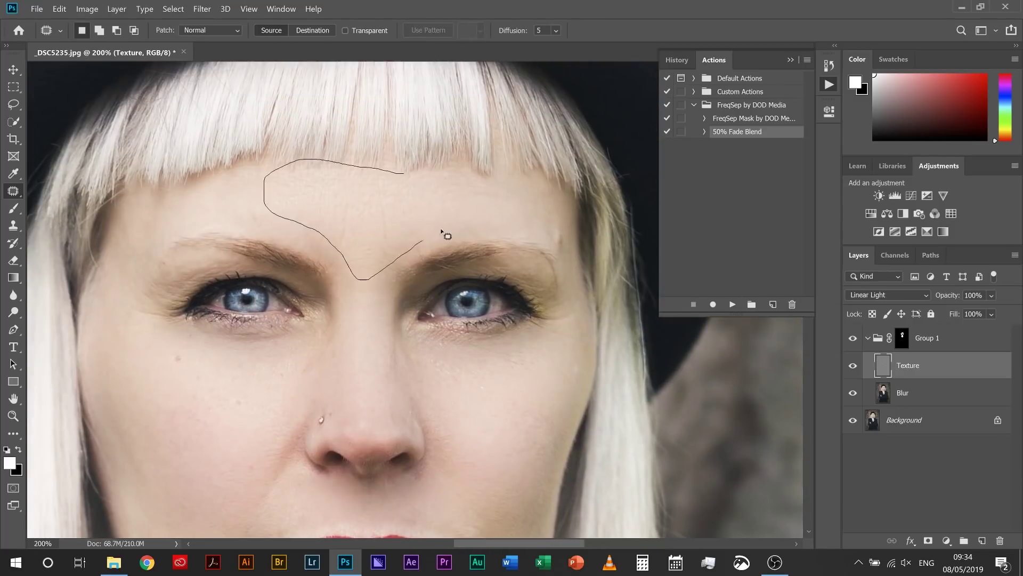
pyautogui.moveTo(442, 230); pyautogui.dragTo(473, 411)
pyautogui.moveTo(380, 188); pyautogui.dragTo(383, 227)
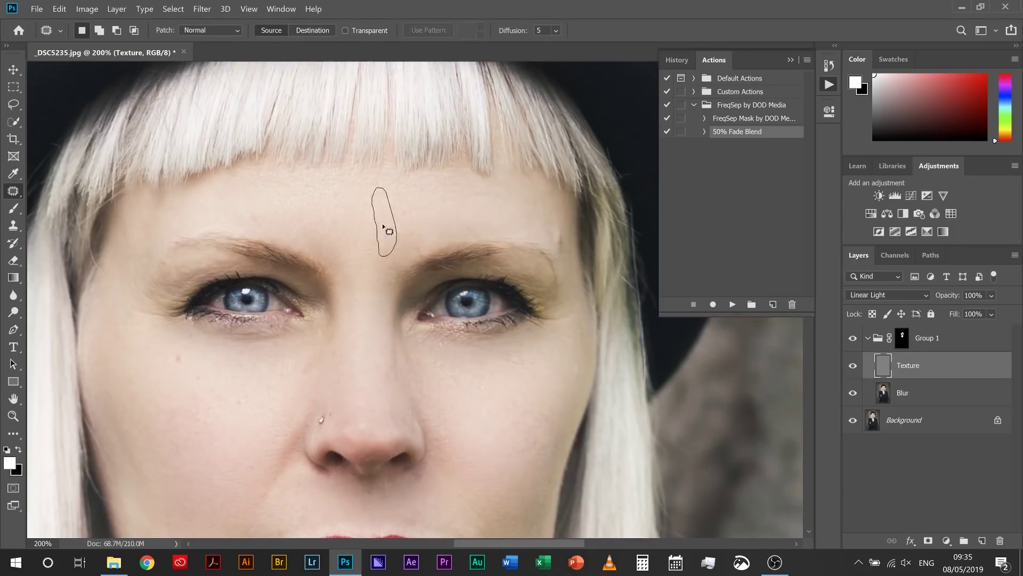
pyautogui.hotkey('ctrl', 'd')
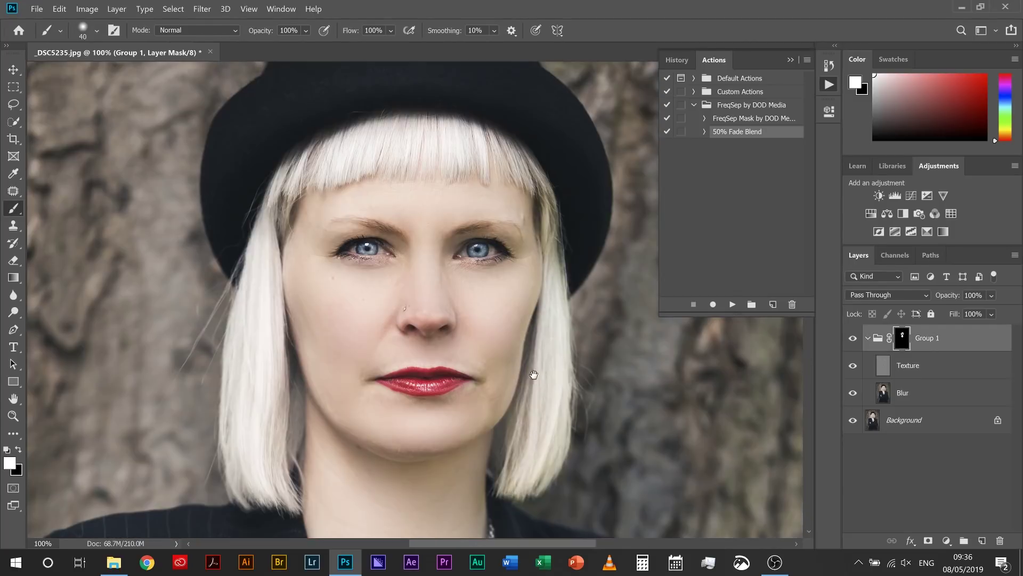
# - Switch Group 1 off and on to compare the fully patched face with the unretouched photo
pyautogui.moveTo(534, 396)
pyautogui.mouseDown()
pyautogui.moveTo(537, 345)
pyautogui.moveTo(512, 337)
pyautogui.mouseUp()
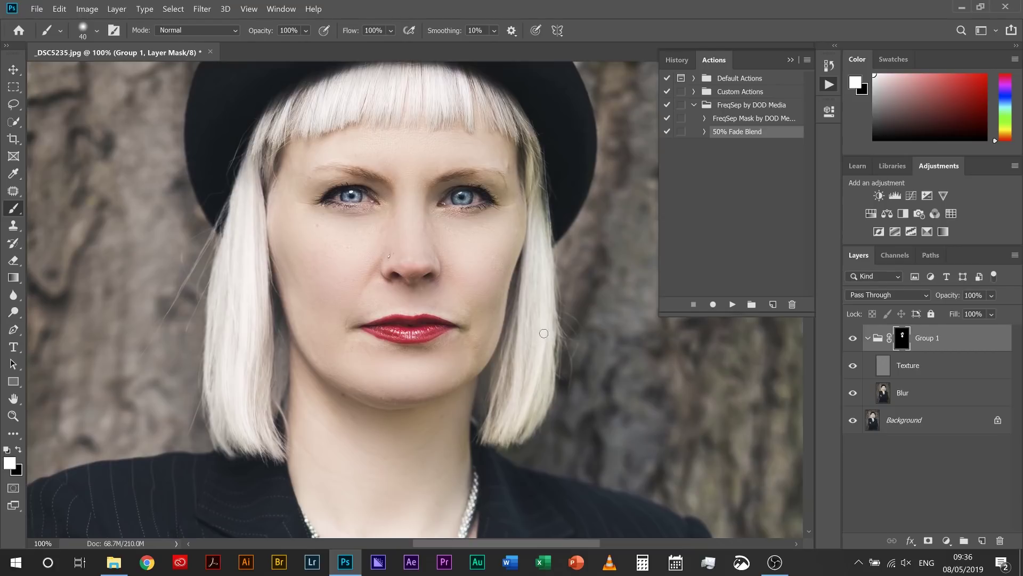
pyautogui.click(853, 338)
pyautogui.click(851, 339)
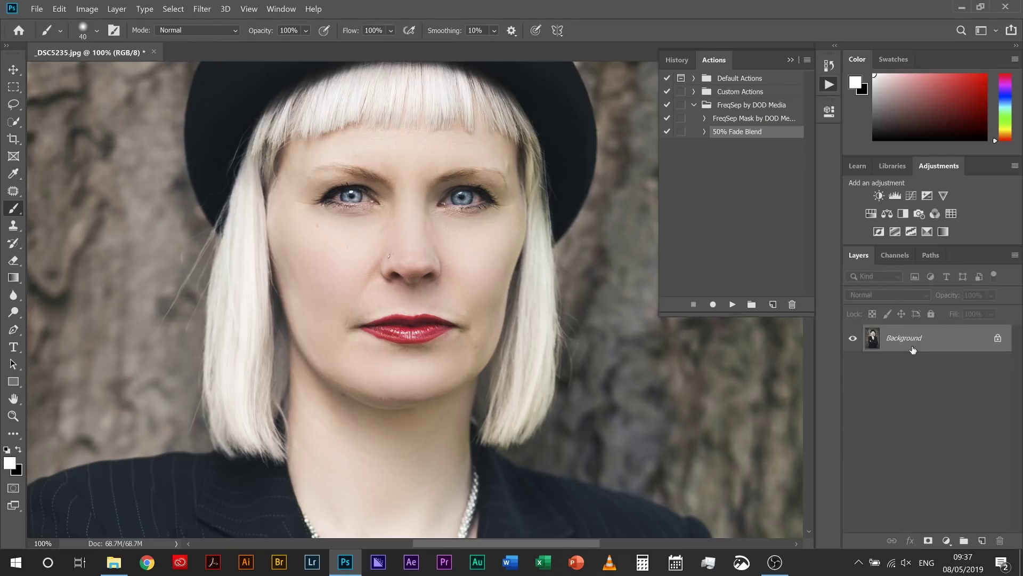
# - Open the Background layer in the Camera Raw Filter, magnified on the face, and set up a smaller Adjustment Brush
pyautogui.click(202, 9)
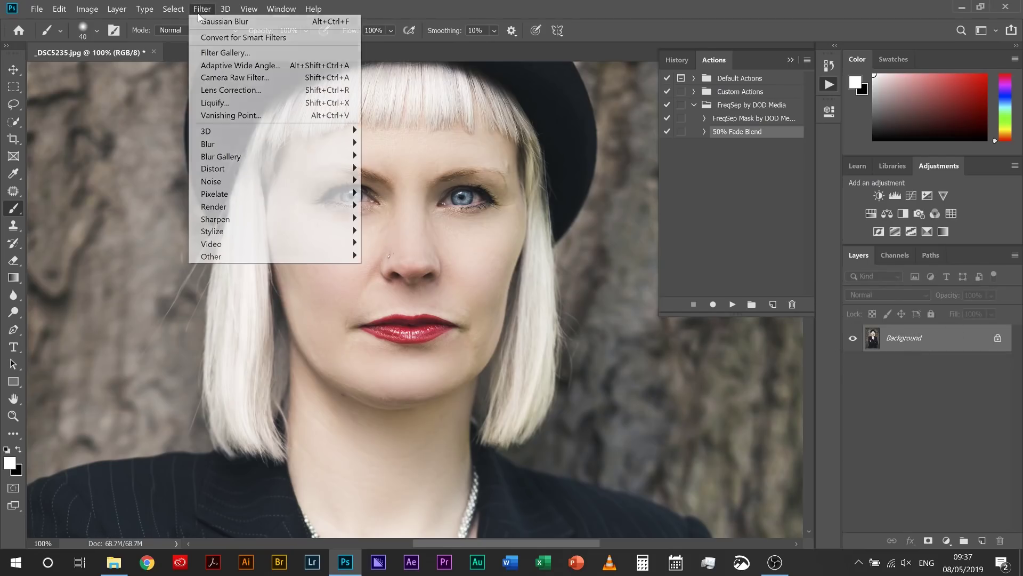
pyautogui.click(230, 79)
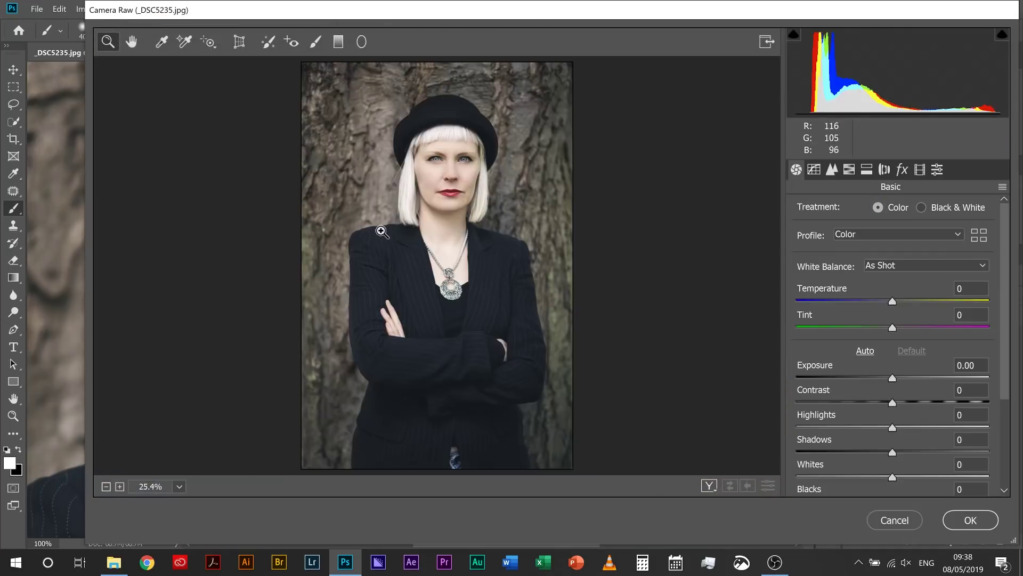
pyautogui.moveTo(462, 158)
pyautogui.mouseDown()
pyautogui.moveTo(539, 171)
pyautogui.moveTo(547, 190)
pyautogui.moveTo(525, 176)
pyautogui.mouseUp()
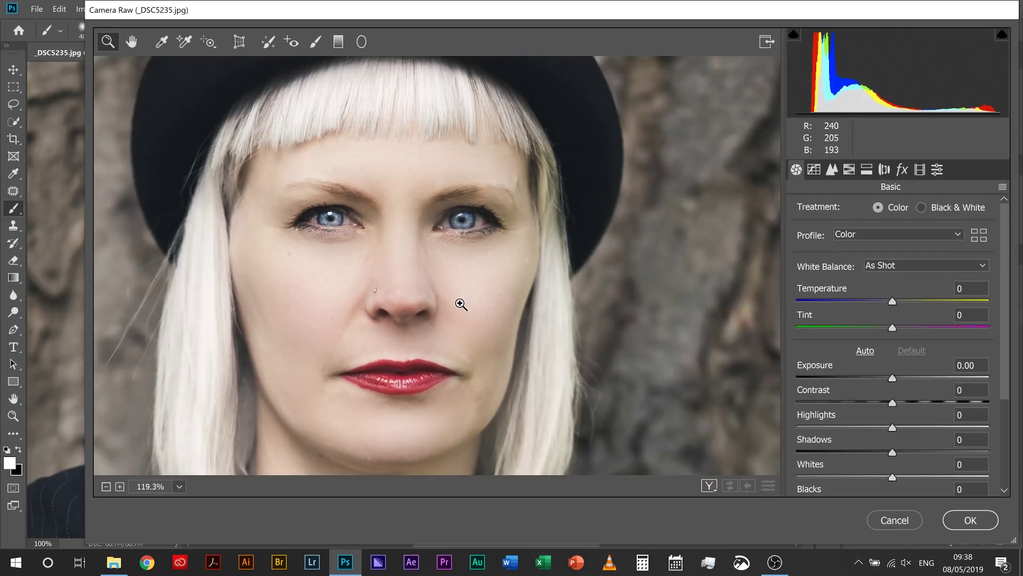
pyautogui.press('k')
pyautogui.press('[')
pyautogui.press('[')
pyautogui.press('[')
pyautogui.press('[')
pyautogui.press('[')
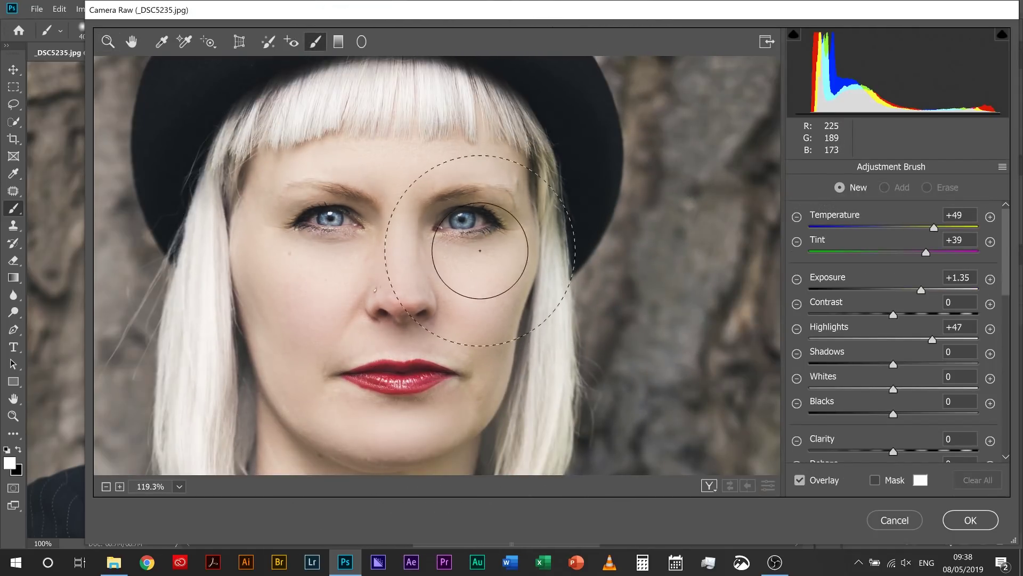
# - Reset the Adjustment Brush's Temperature, Tint, Exposure, Highlights and Saturation to 0
pyautogui.doubleClick(873, 289)
pyautogui.doubleClick(932, 339)
pyautogui.scroll(-1, 1004, 319)
pyautogui.scroll(-3, 1004, 319)
pyautogui.click(919, 372)
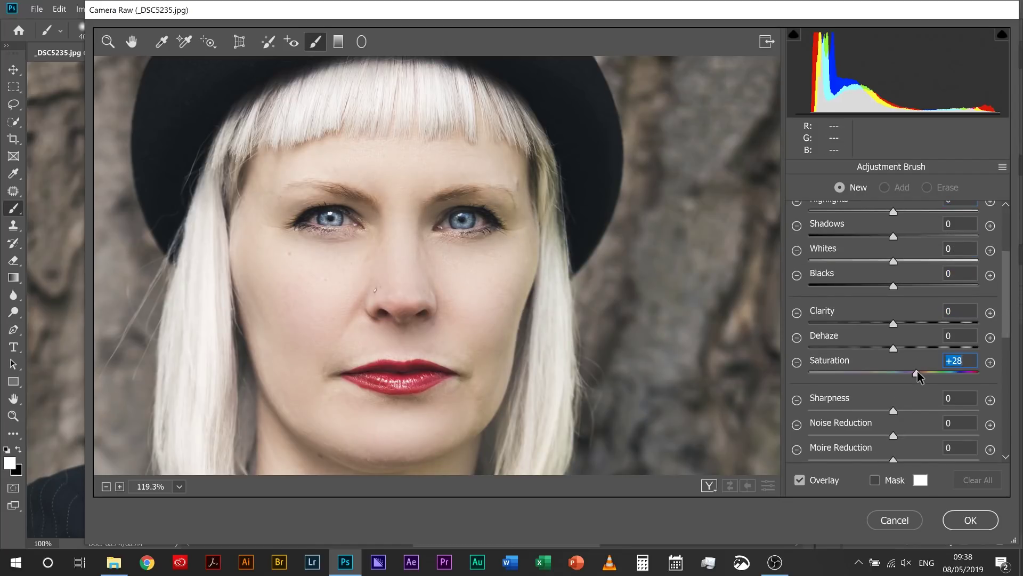
pyautogui.scroll(5, 937, 366)
pyautogui.click(927, 251)
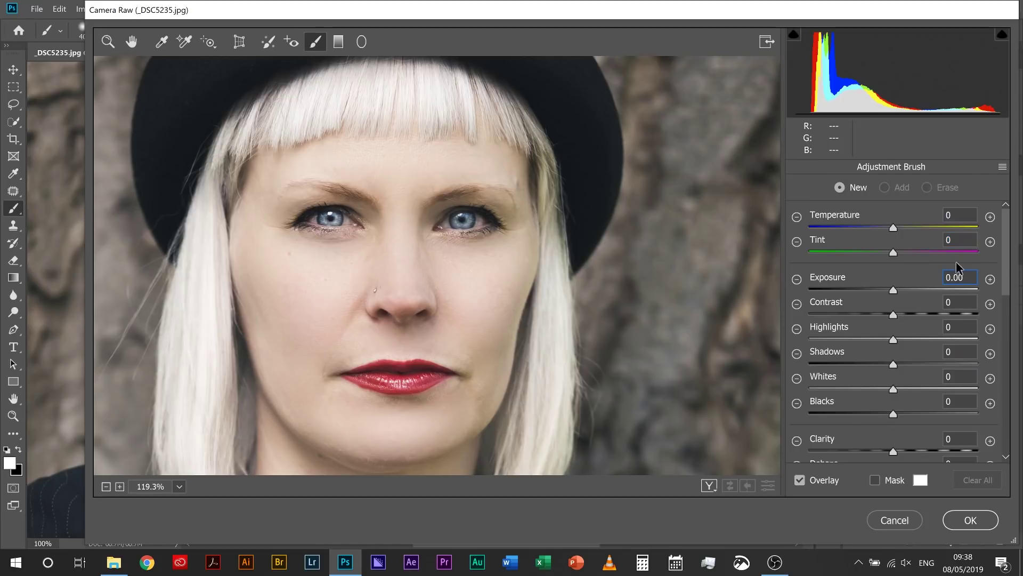
# - Set the brush to Exposure +0.30 and Highlights +20, and brighten both cheekbones below the eyes
pyautogui.moveTo(959, 272); pyautogui.dragTo(945, 279)
pyautogui.click(957, 323)
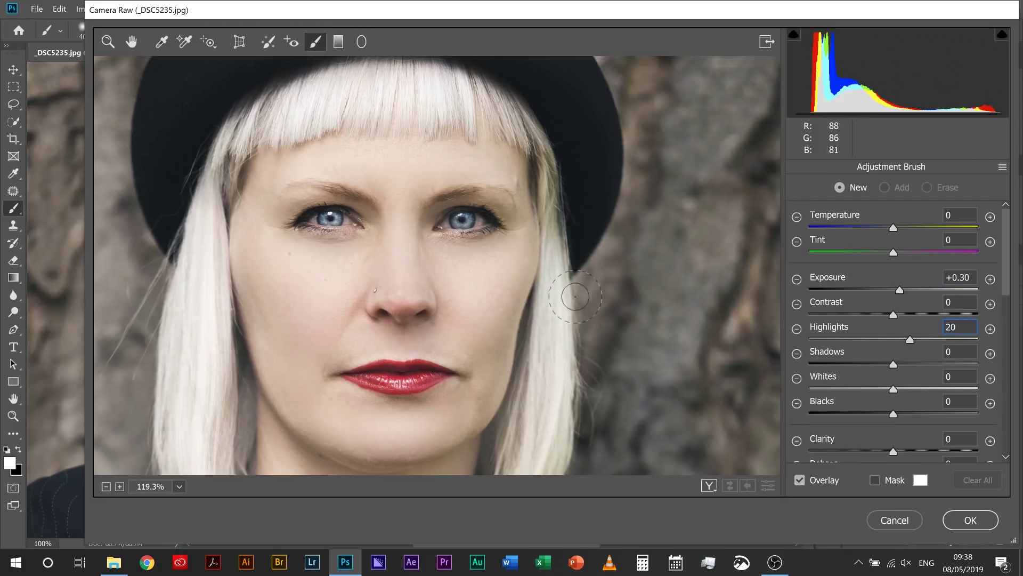
pyautogui.click(515, 249)
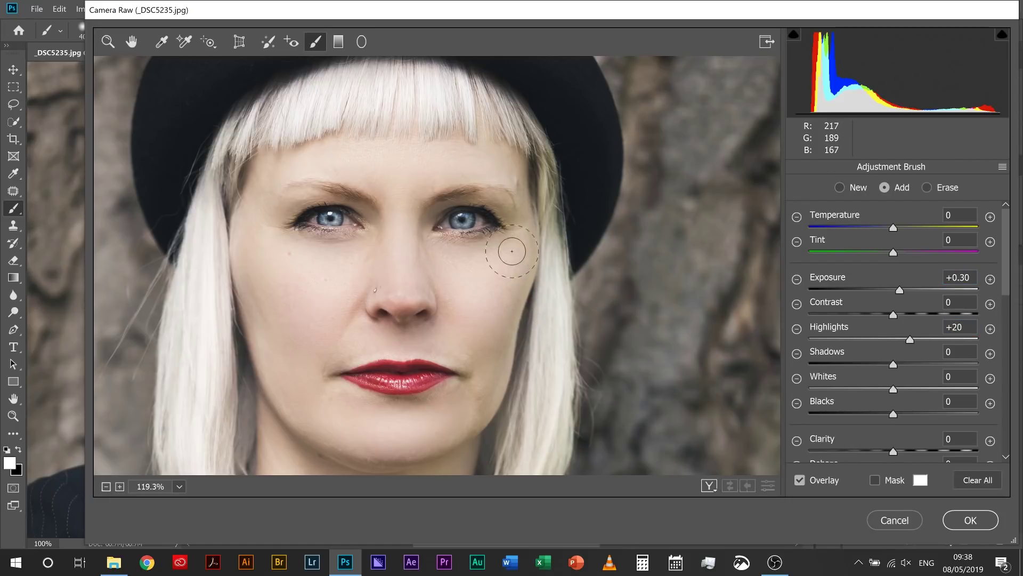
pyautogui.moveTo(228, 251)
pyautogui.mouseDown()
pyautogui.moveTo(254, 240)
pyautogui.moveTo(297, 277)
pyautogui.moveTo(289, 260)
pyautogui.moveTo(261, 249)
pyautogui.moveTo(289, 267)
pyautogui.mouseUp()
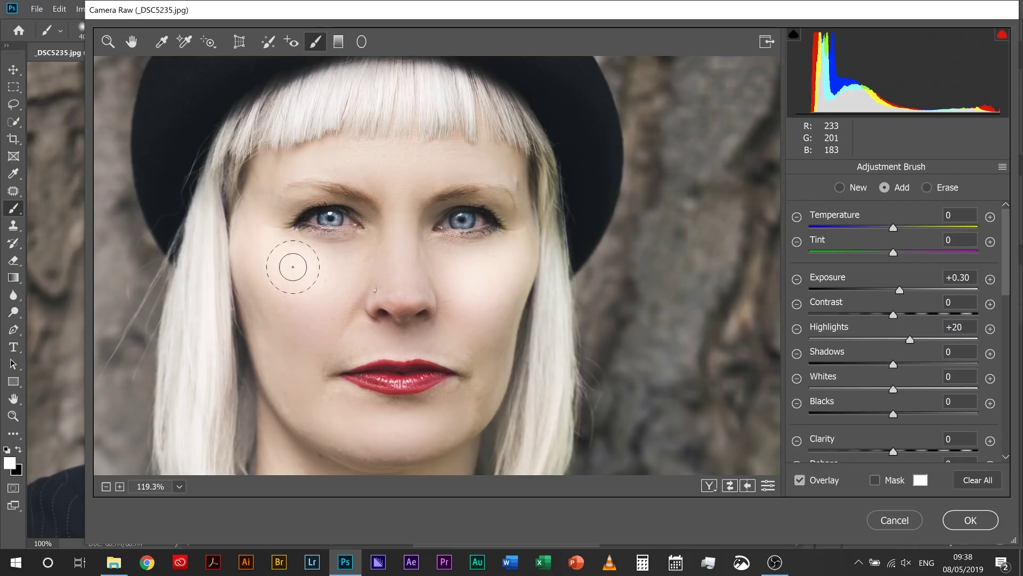
# - Brighten the bridge of the nose, the upper lip, the chin and the forehead above the brows with a smaller brush
pyautogui.press('[')
pyautogui.press('[')
pyautogui.moveTo(403, 202); pyautogui.dragTo(399, 286)
pyautogui.moveTo(403, 340)
pyautogui.mouseDown()
pyautogui.moveTo(418, 342)
pyautogui.moveTo(405, 341)
pyautogui.mouseUp()
pyautogui.moveTo(411, 430); pyautogui.dragTo(349, 425)
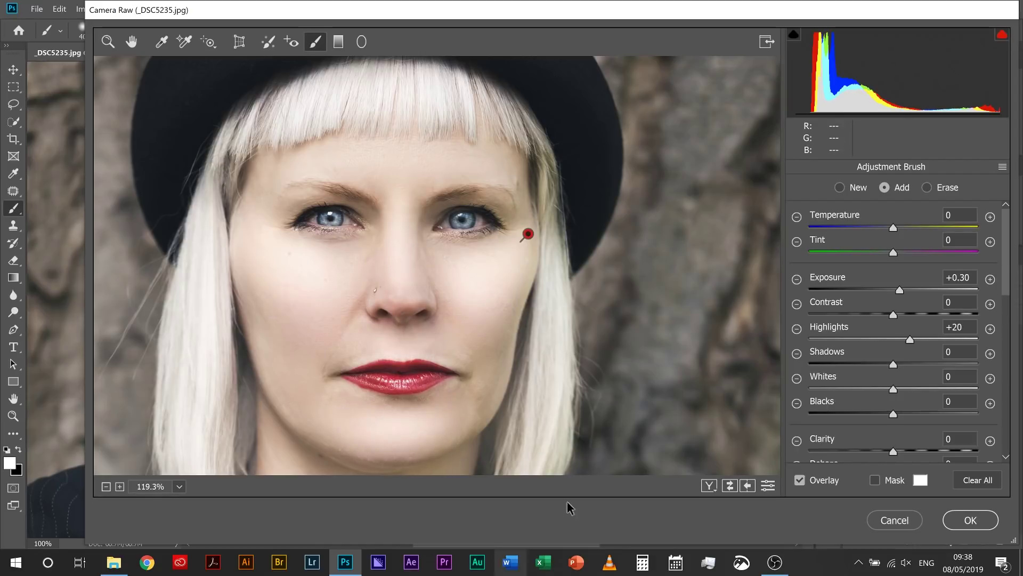
pyautogui.moveTo(407, 171)
pyautogui.mouseDown()
pyautogui.moveTo(427, 155)
pyautogui.moveTo(365, 155)
pyautogui.moveTo(442, 156)
pyautogui.moveTo(453, 170)
pyautogui.mouseUp()
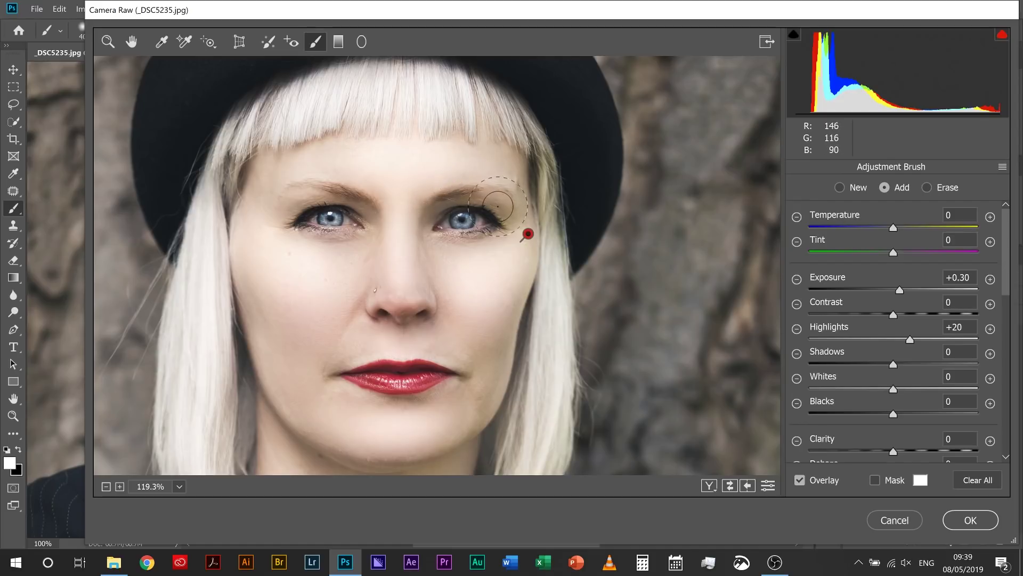
# - Shrink the brush for finer facial areas and reduce the brightening adjustment's Highlights to +10
pyautogui.press('[')
pyautogui.press('[')
pyautogui.press('[')
pyautogui.press('[')
pyautogui.press('[')
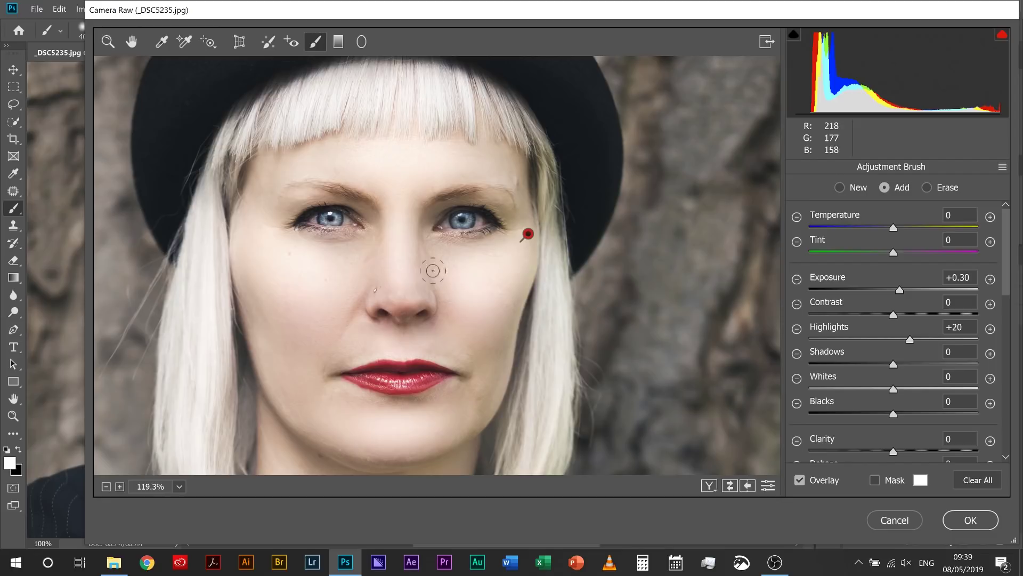
pyautogui.moveTo(910, 339); pyautogui.dragTo(902, 339)
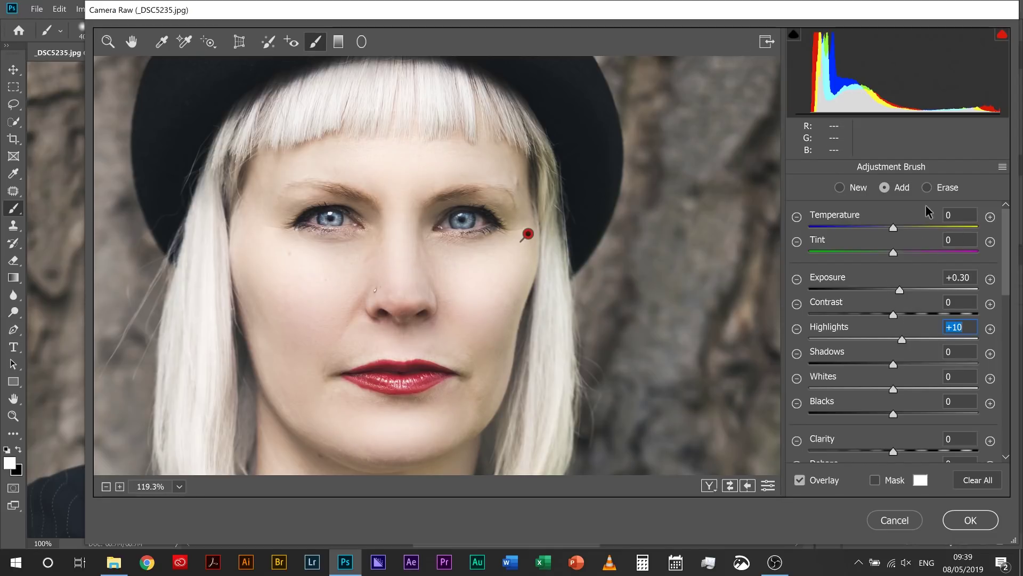
# - Start a new brush adjustment with Exposure -0.20, Highlights 0 and Shadows -20
pyautogui.click(840, 187)
pyautogui.write('-')
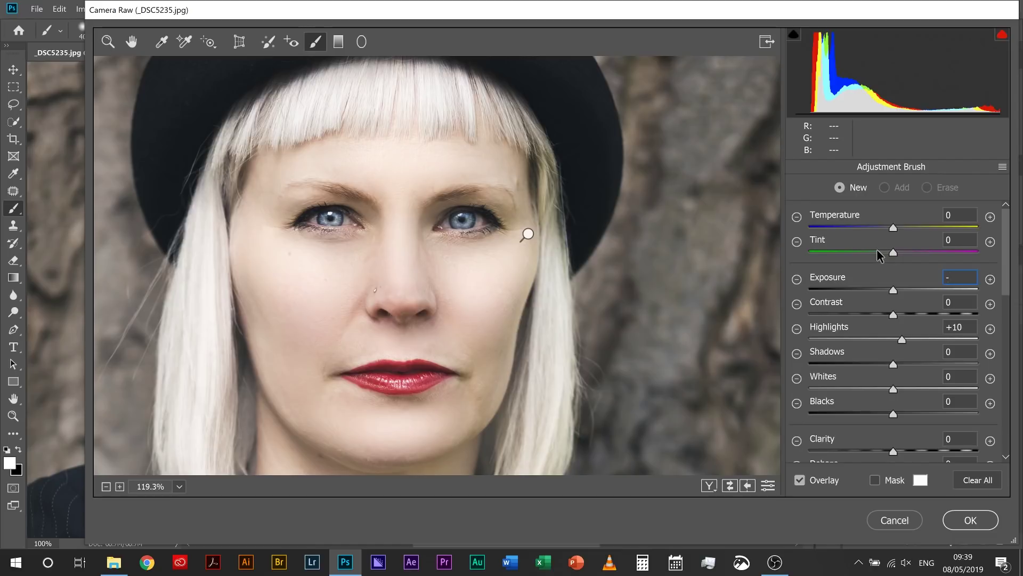
pyautogui.press('Tab')
pyautogui.press('Tab')
pyautogui.write('0-20')
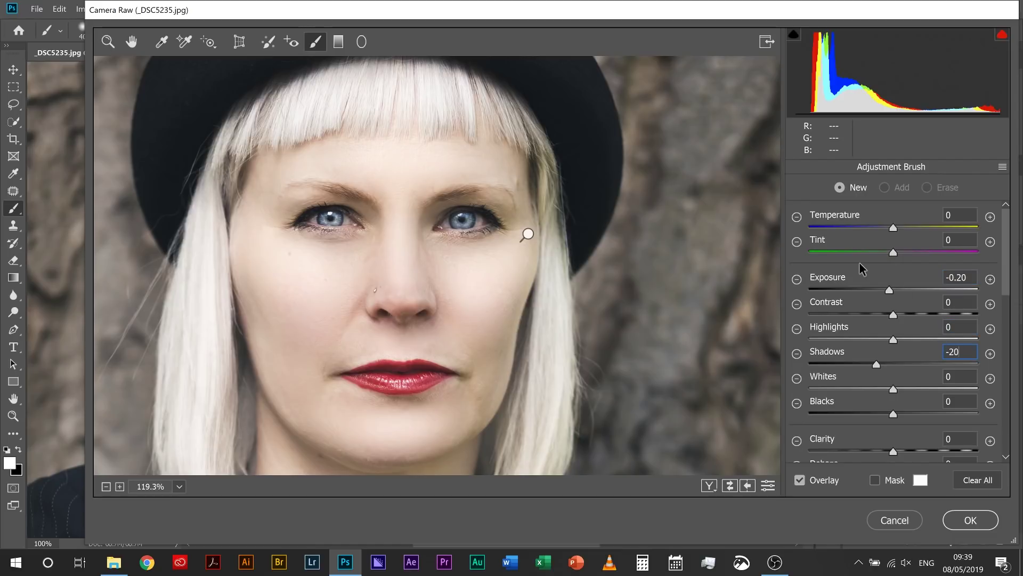
# - Enlarge the brush and darken the outer cheeks below the cheekbones to contour the face
pyautogui.press(']')
pyautogui.press(']')
pyautogui.press(']')
pyautogui.press(']')
pyautogui.press(']')
pyautogui.press(']')
pyautogui.moveTo(247, 294)
pyautogui.mouseDown()
pyautogui.moveTo(259, 366)
pyautogui.moveTo(231, 292)
pyautogui.moveTo(259, 350)
pyautogui.moveTo(244, 297)
pyautogui.mouseUp()
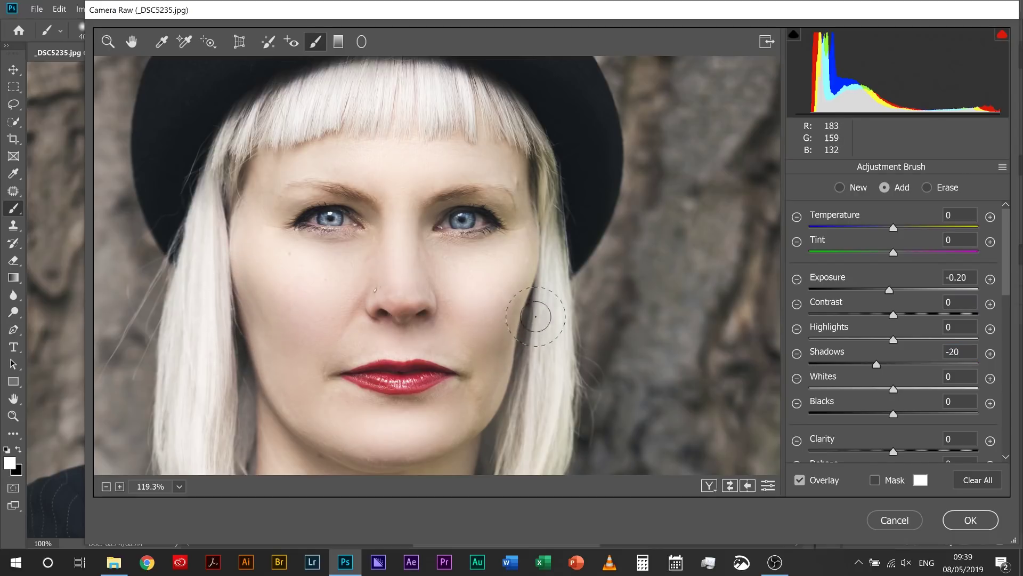
# - Darken the sides of the upper nose, the area under the lower lip and the jawline, and apply the filter
pyautogui.moveTo(373, 215); pyautogui.dragTo(369, 218)
pyautogui.moveTo(443, 224); pyautogui.dragTo(433, 220)
pyautogui.moveTo(352, 211); pyautogui.dragTo(367, 224)
pyautogui.moveTo(395, 384)
pyautogui.mouseDown()
pyautogui.moveTo(393, 407)
pyautogui.moveTo(399, 401)
pyautogui.mouseUp()
pyautogui.scroll(-4, 418, 393)
pyautogui.moveTo(315, 360)
pyautogui.mouseDown()
pyautogui.moveTo(376, 398)
pyautogui.moveTo(456, 391)
pyautogui.moveTo(487, 369)
pyautogui.moveTo(322, 379)
pyautogui.mouseUp()
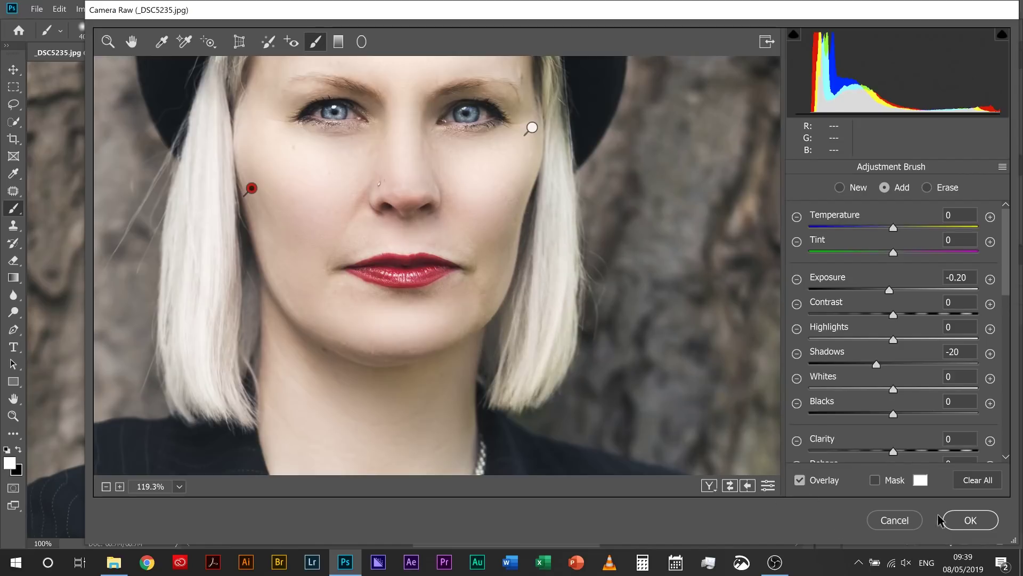
pyautogui.click(971, 523)
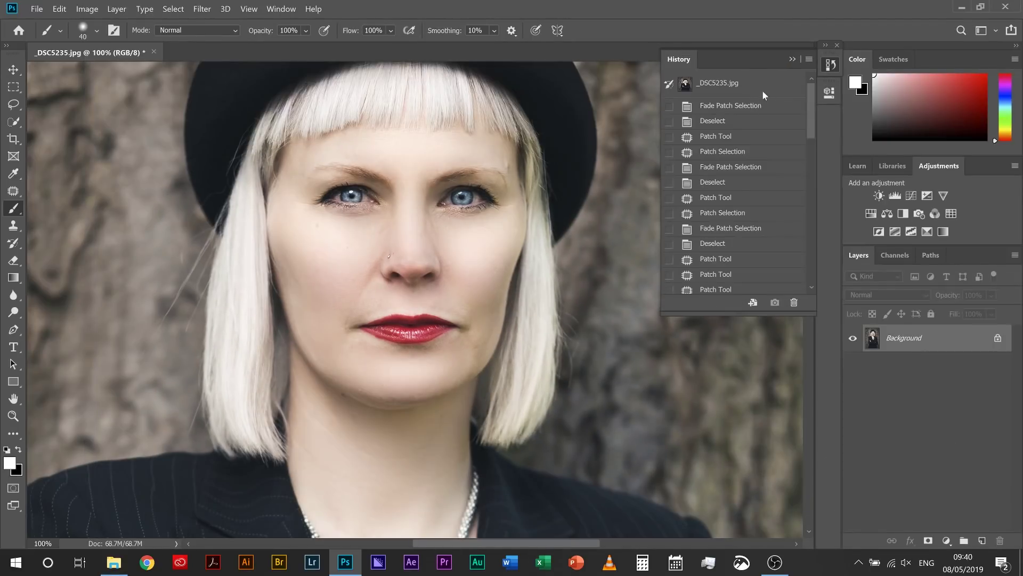
# - Compare the original photo with the final Camera Raw Filter state in the document history
pyautogui.scroll(-6, 804, 270)
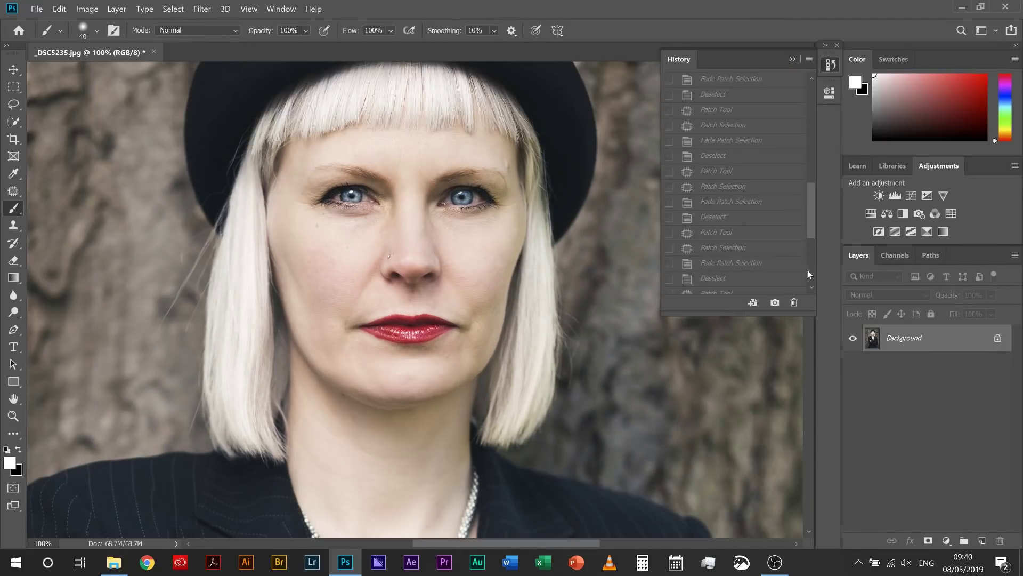
pyautogui.click(747, 287)
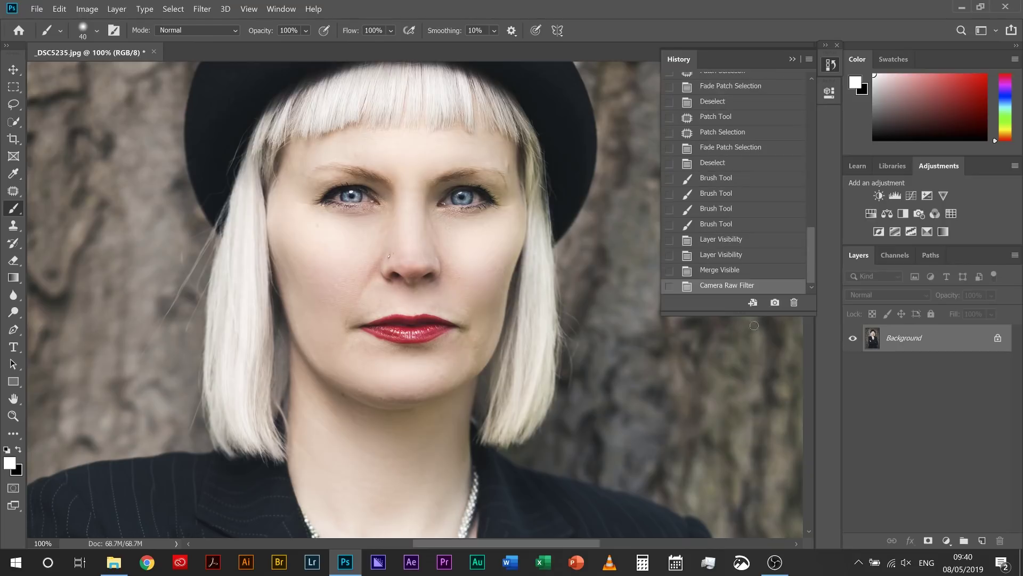